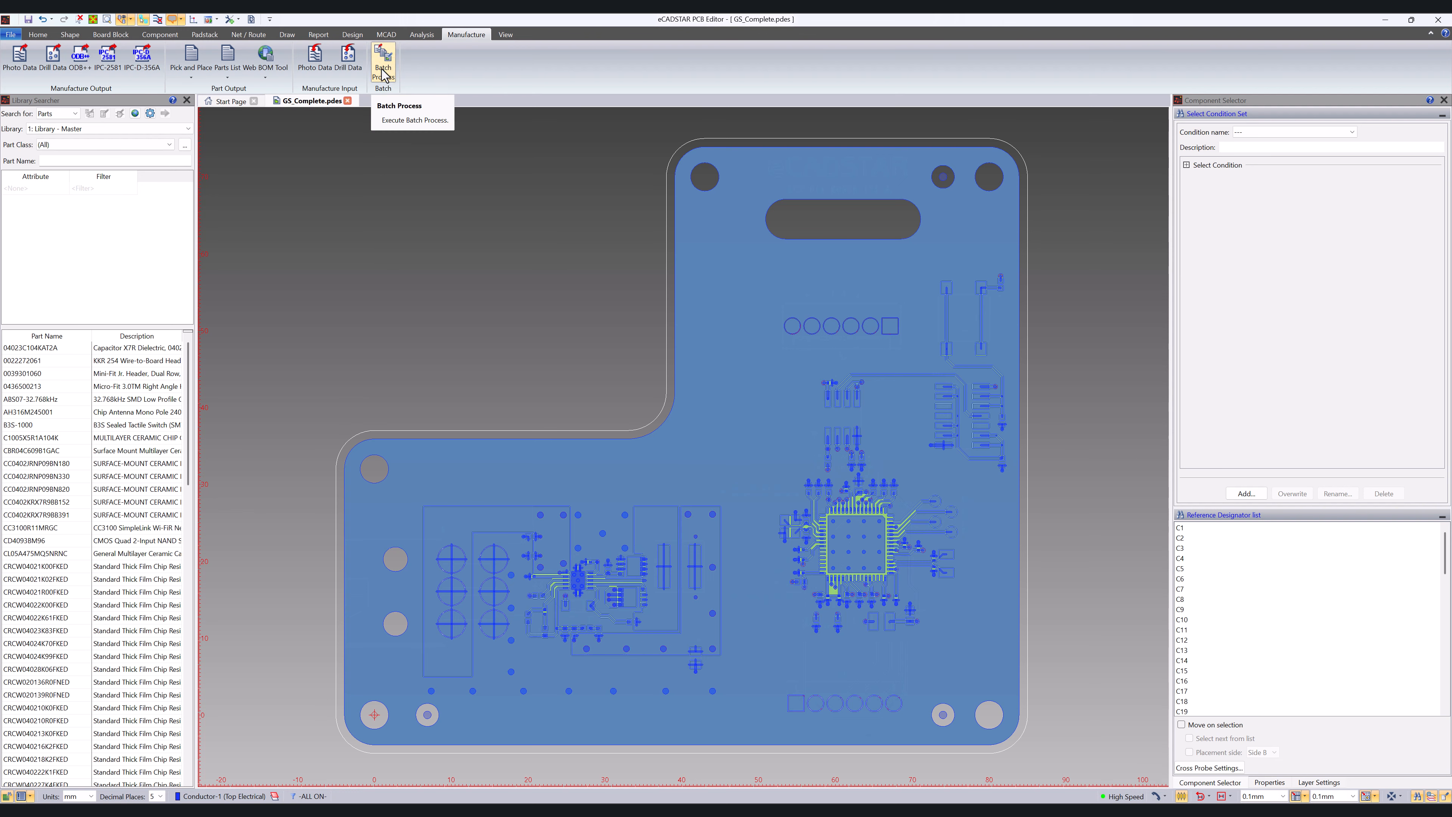
Step: Open the Batch Process dialog and enlarge it to show every process row and column
click(382, 74)
drag(432, 94, 263, 160)
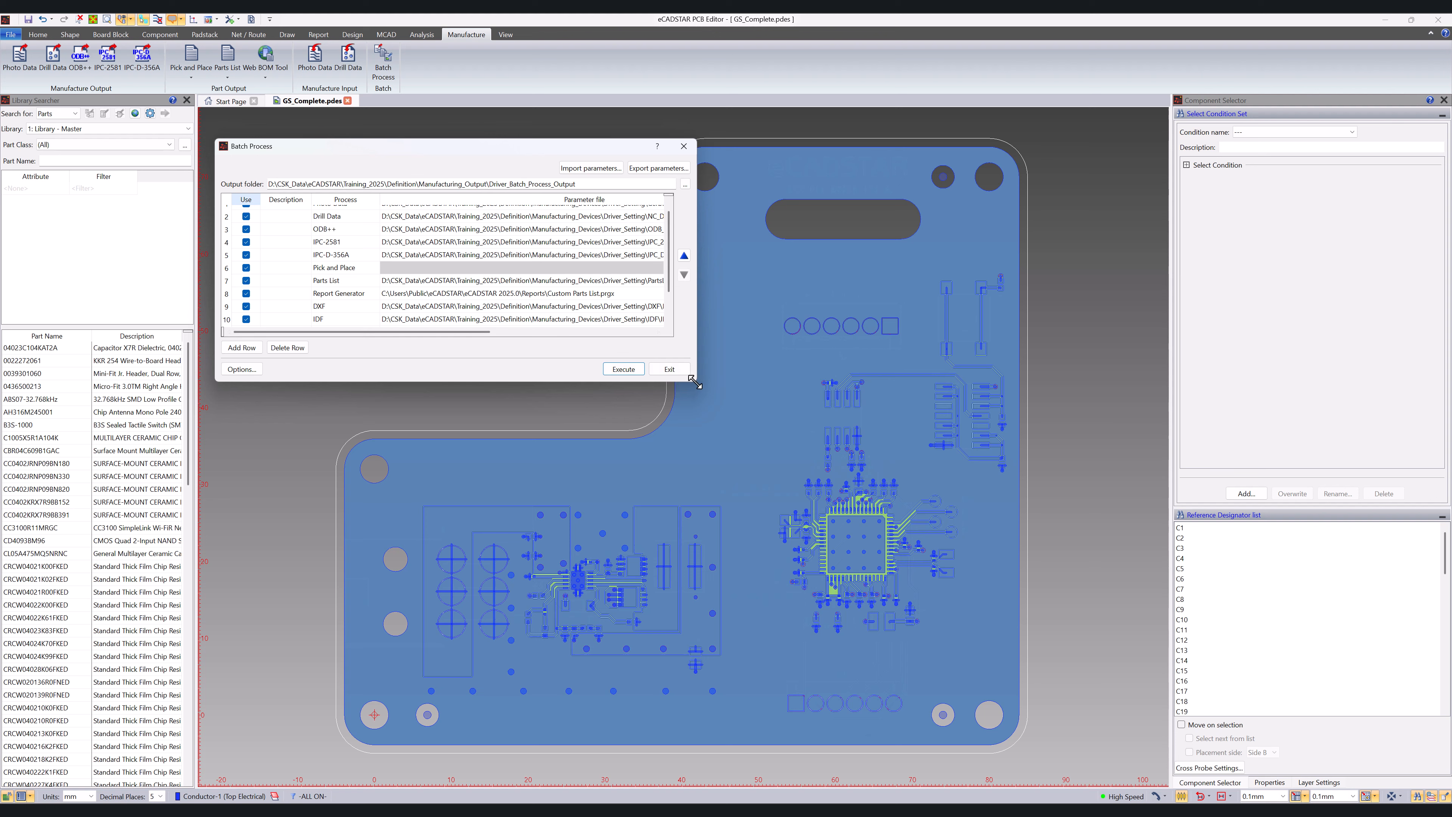
drag(694, 381, 997, 453)
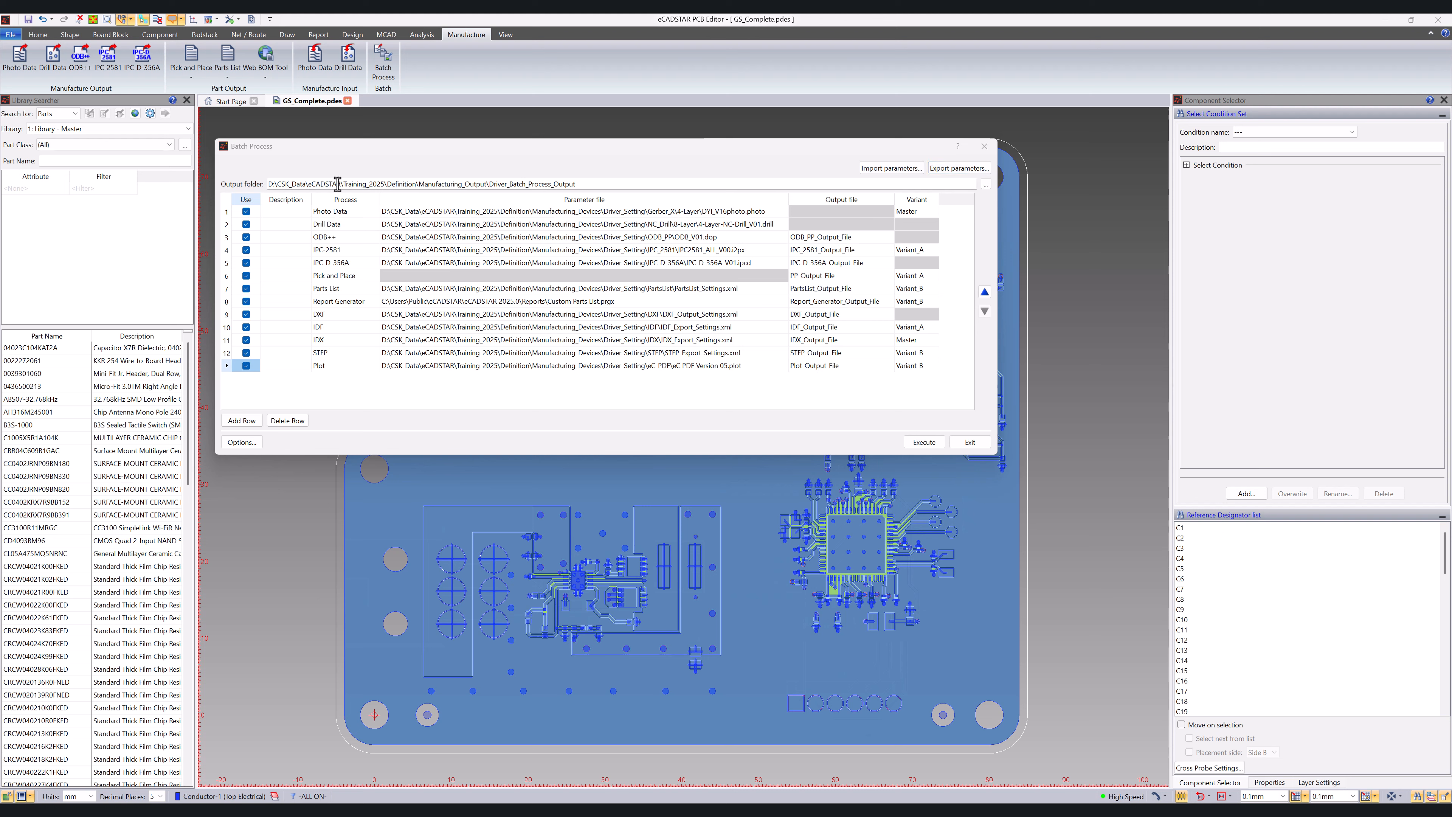
drag(599, 188, 258, 188)
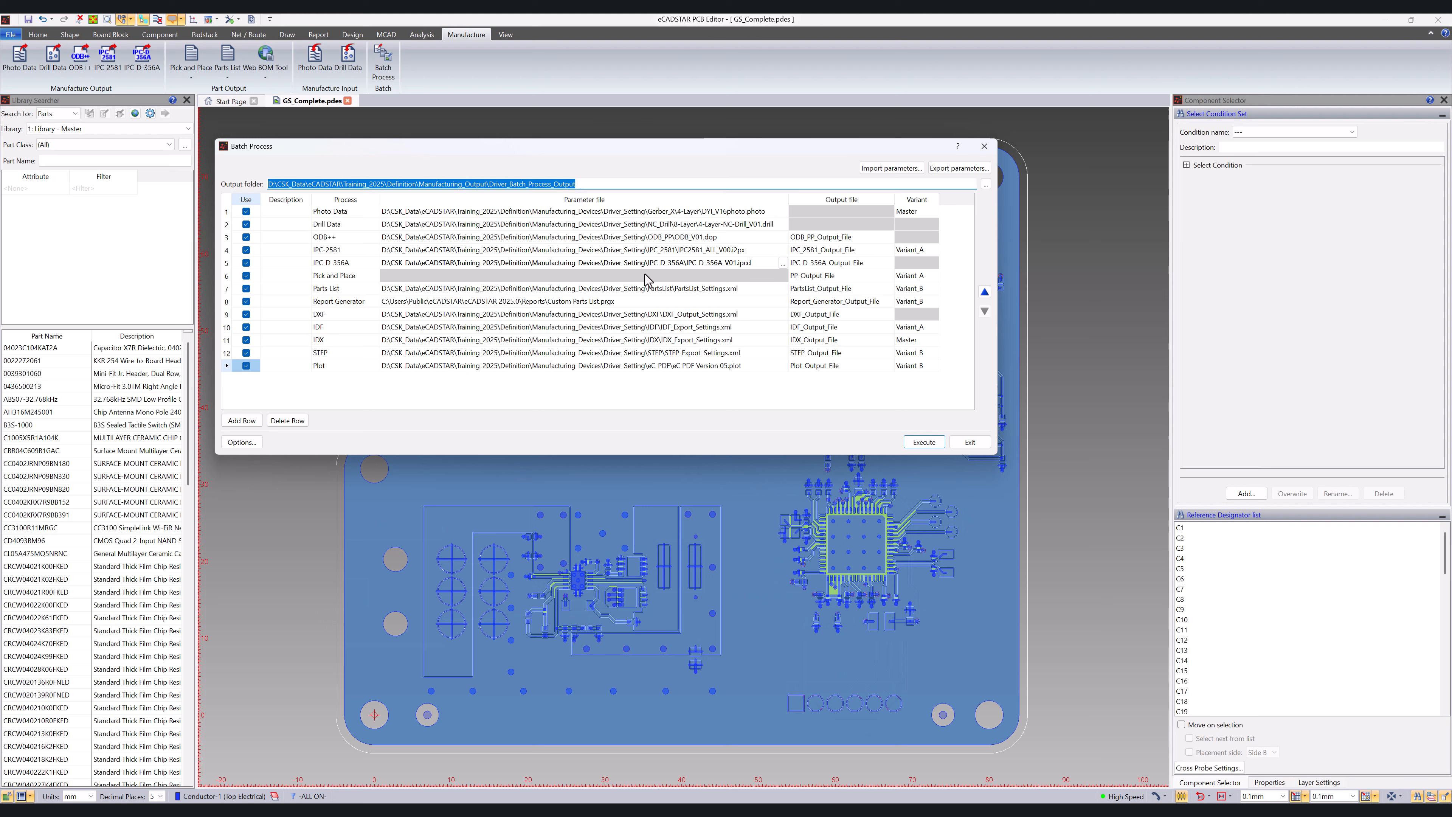
click(576, 184)
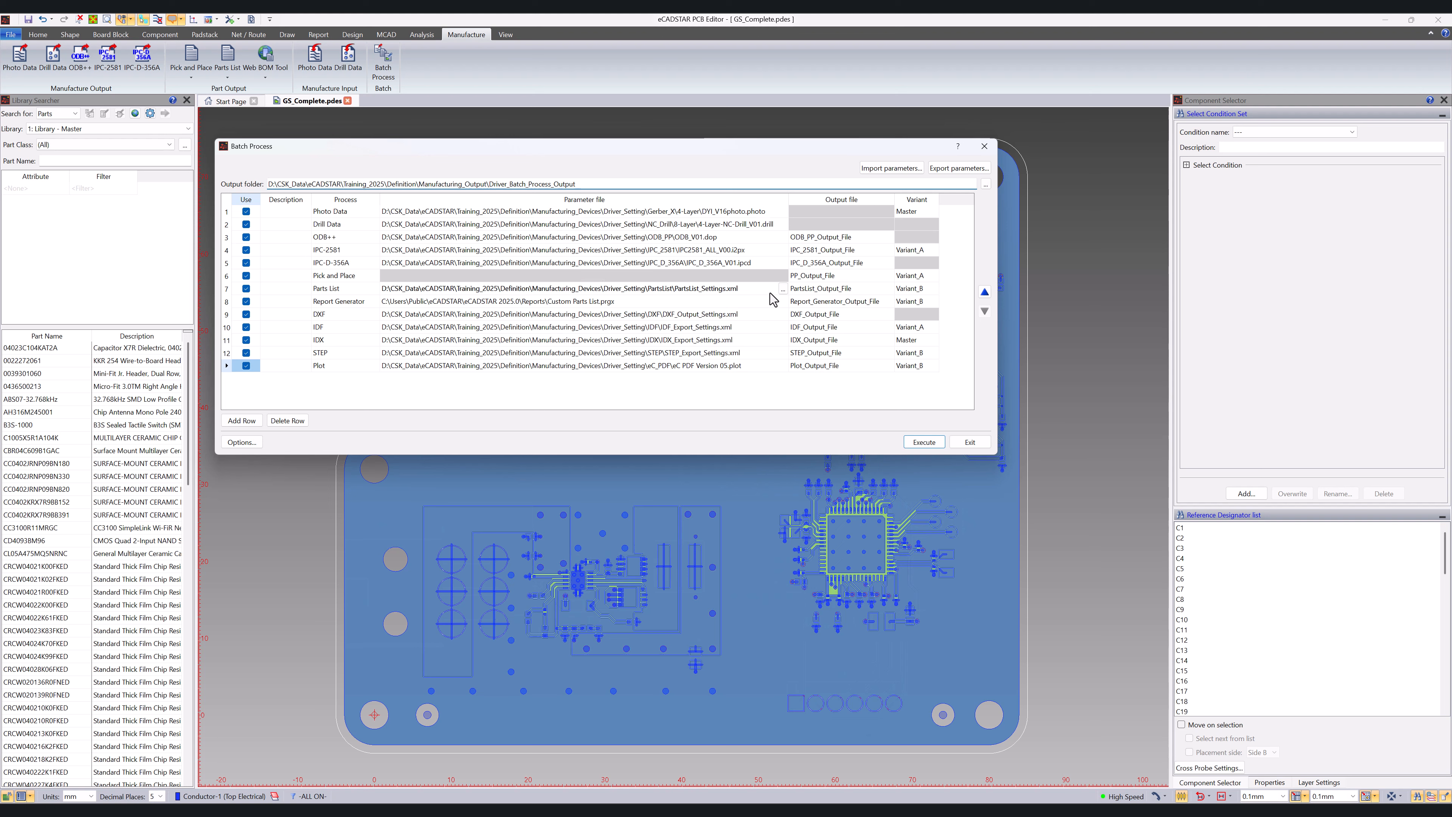
click(680, 371)
Step: Choose Master as the variant for the Photo Data row
click(940, 211)
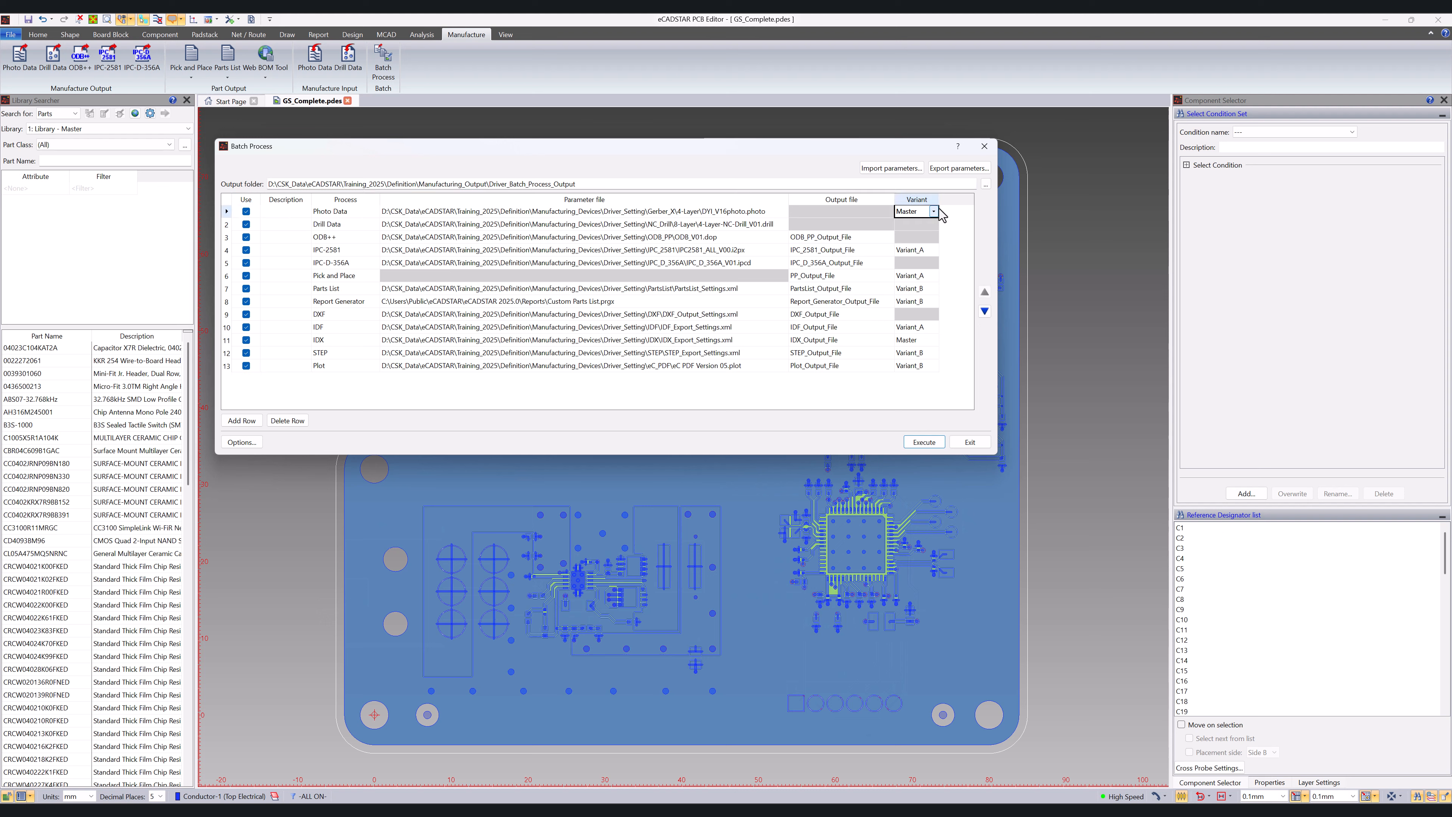
click(936, 211)
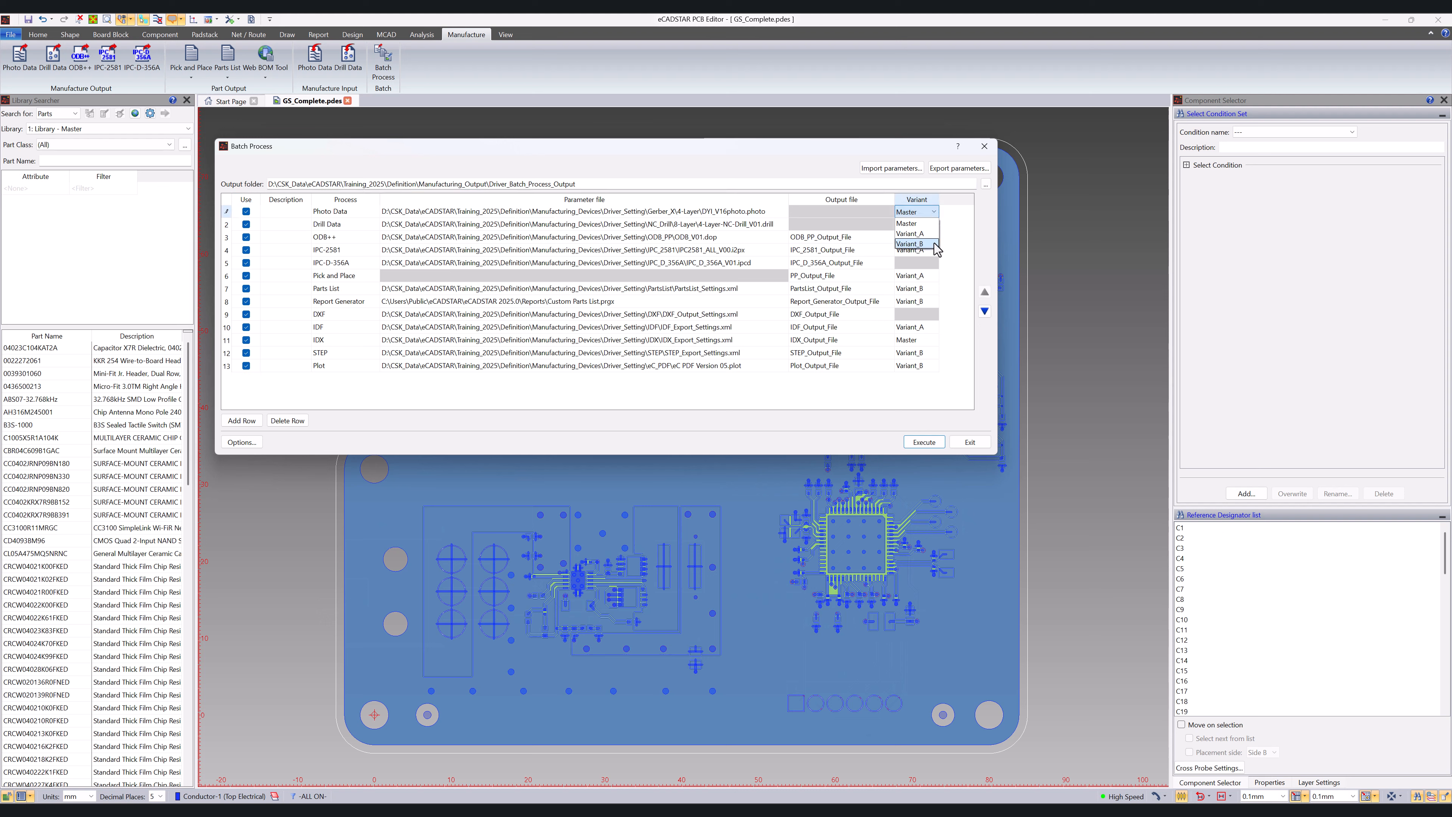
click(931, 224)
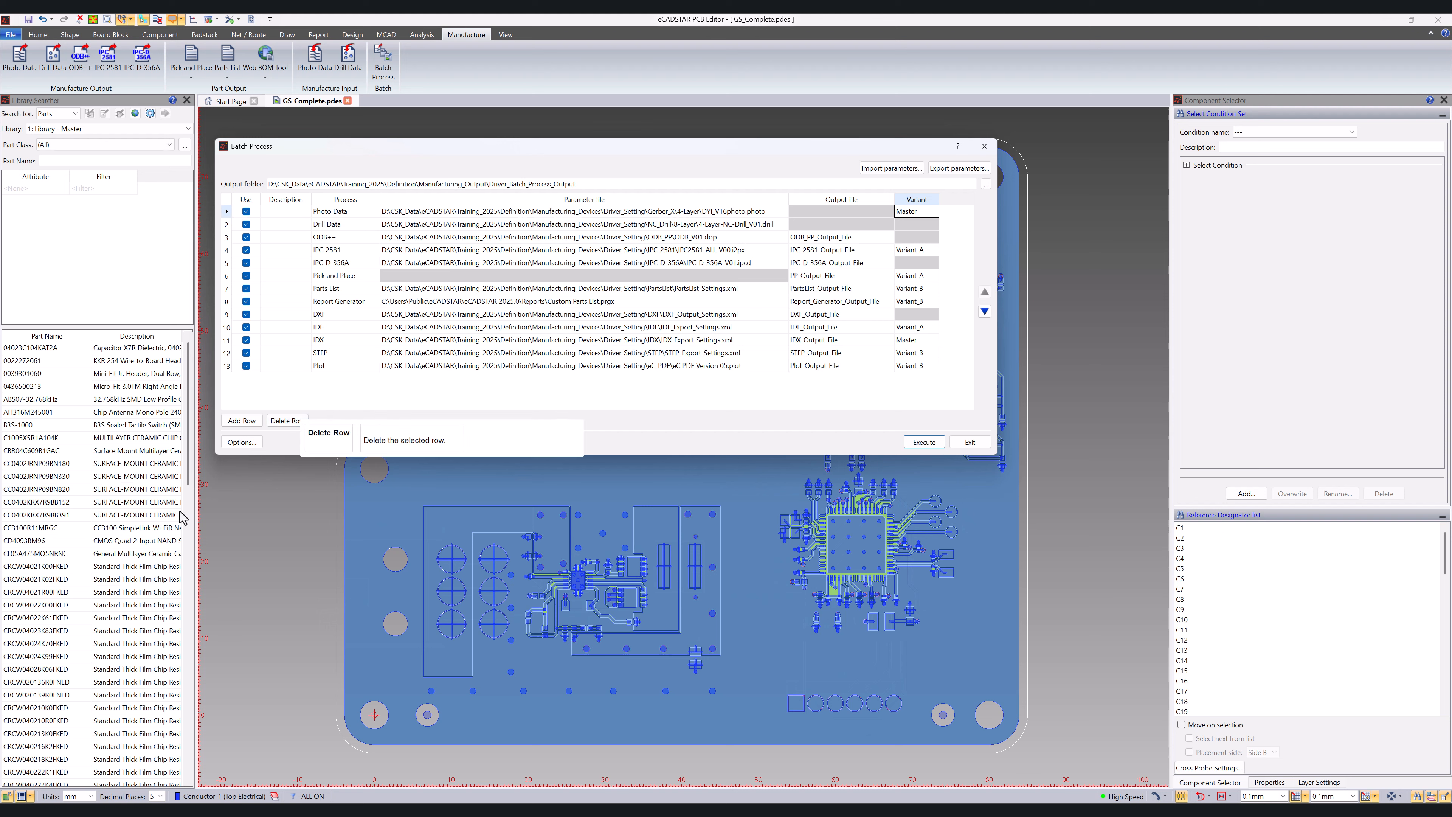
Step: Set the output format for both Pick and Place and Parts List to Excel (*.xlsx) in the batch options
click(235, 444)
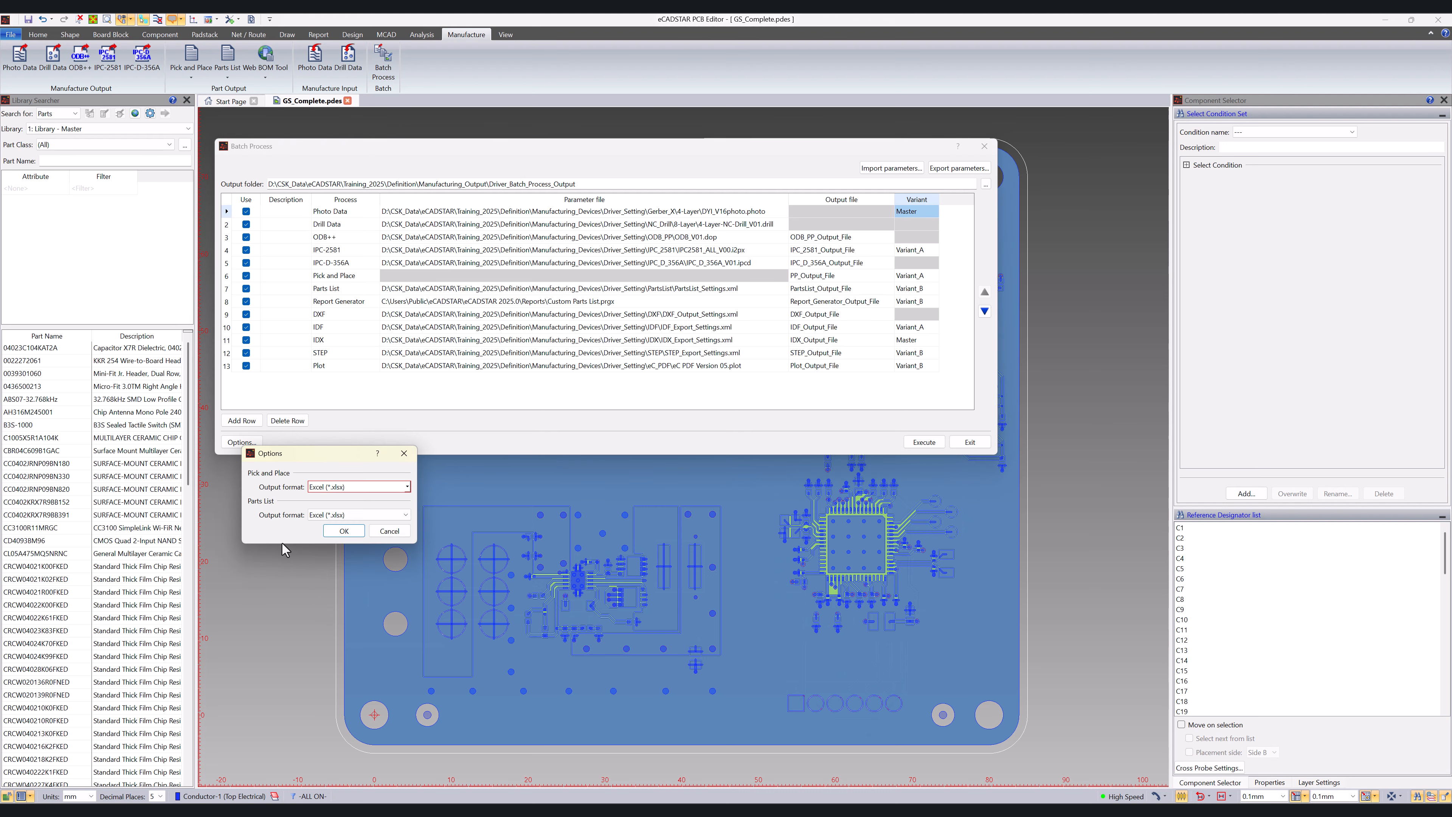
click(406, 487)
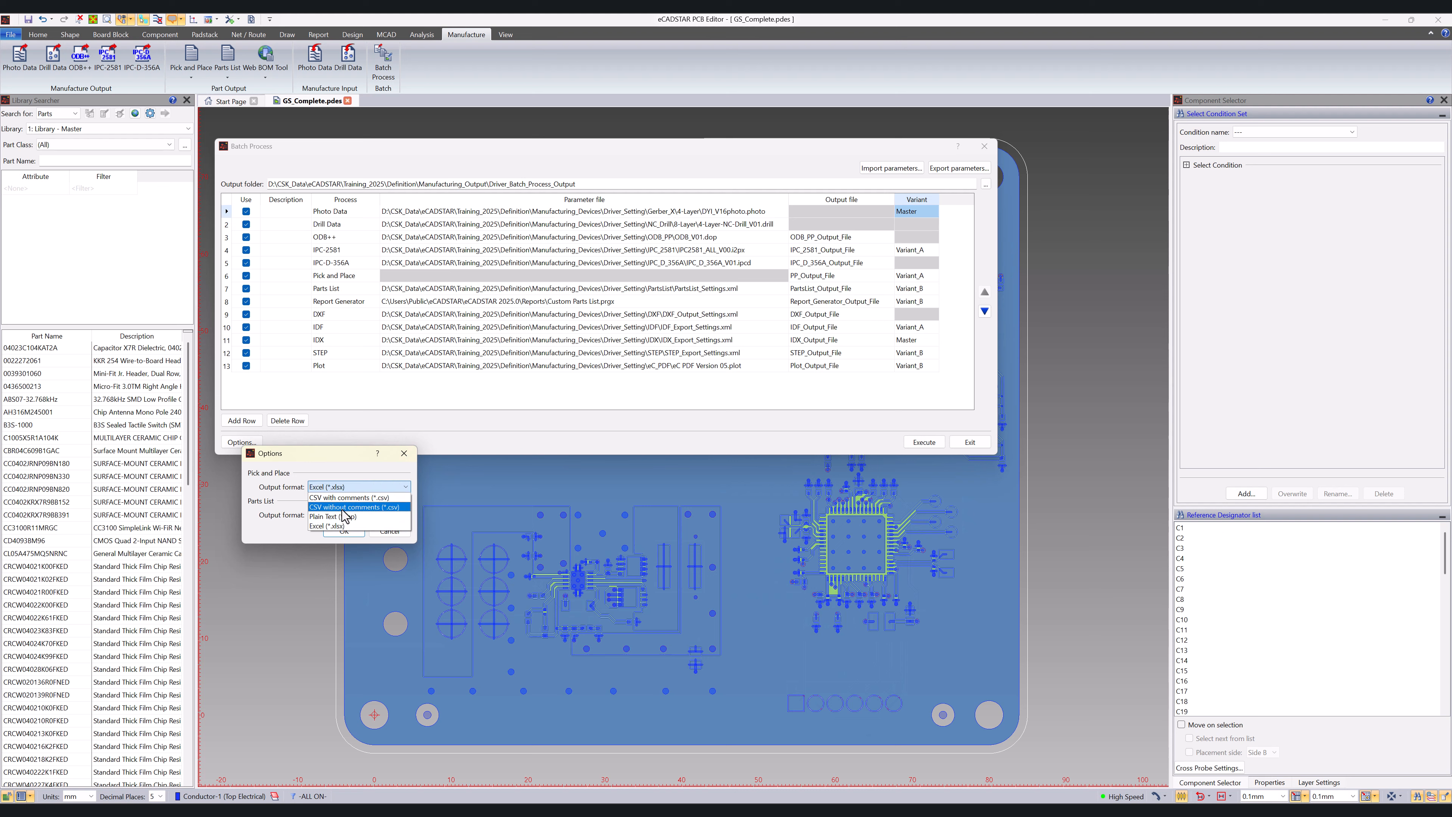
click(344, 525)
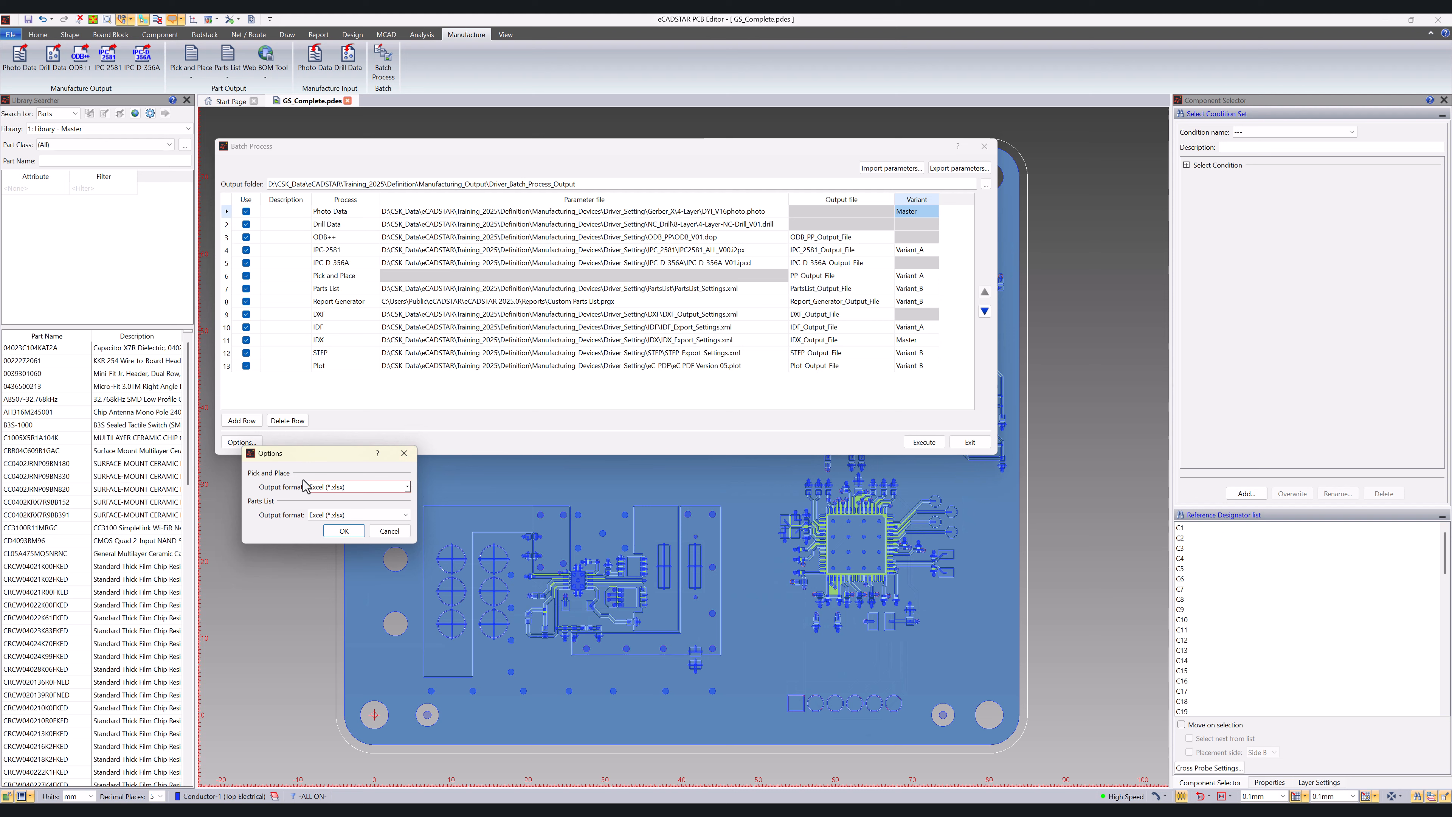
click(371, 515)
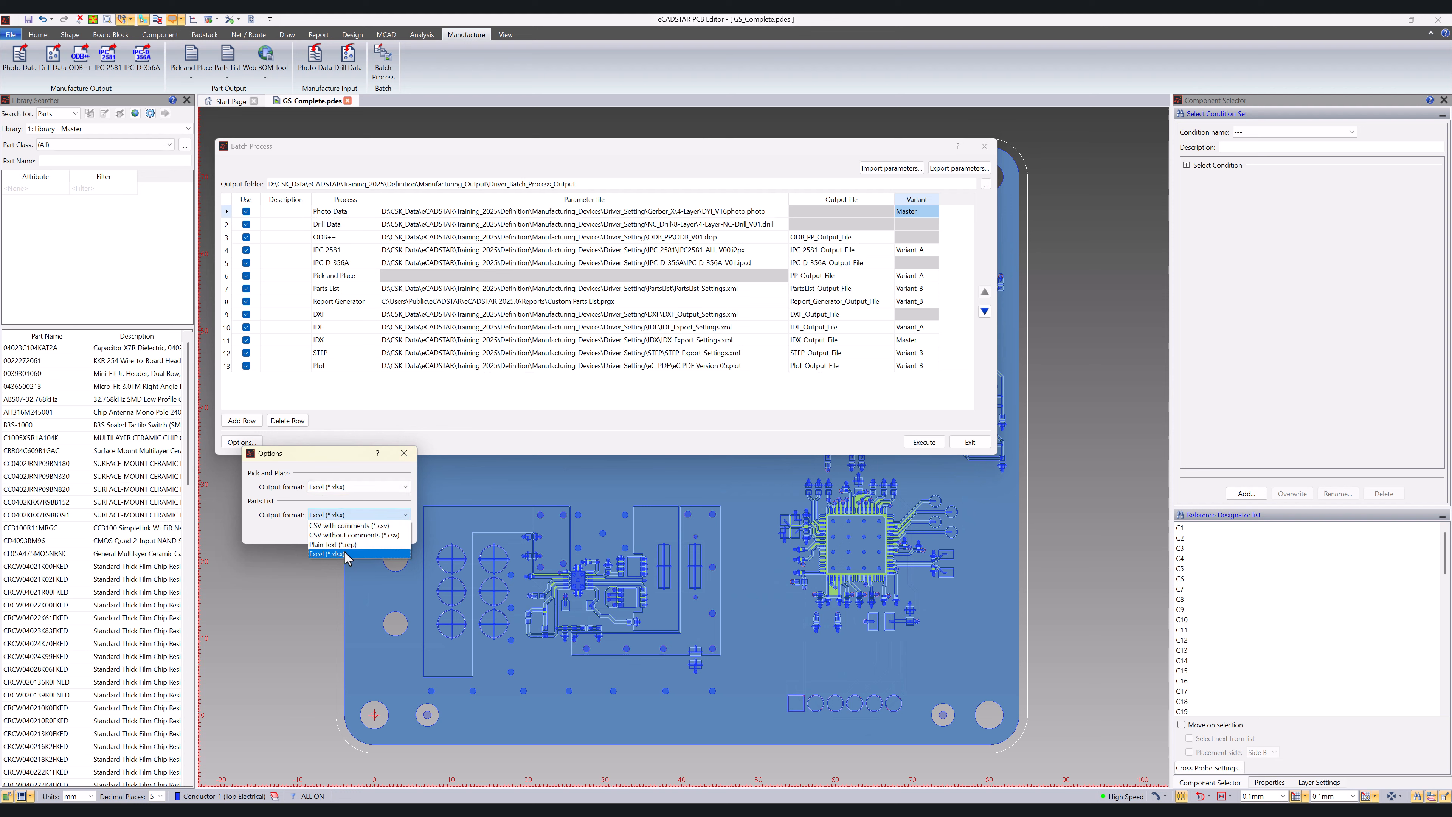
click(348, 554)
click(343, 531)
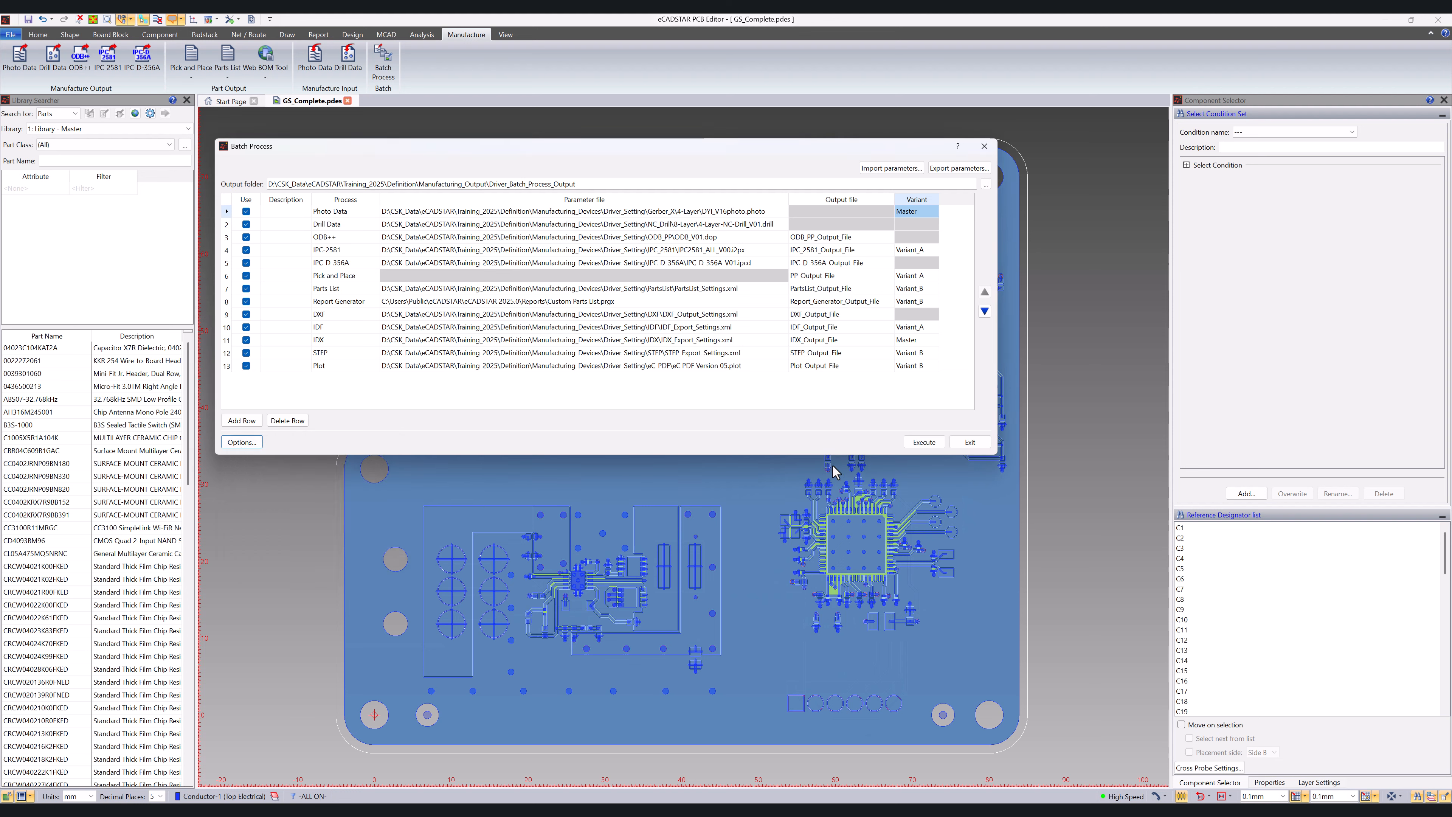
Step: Execute the batch process and review the result log and the generated files in the output folder
click(909, 444)
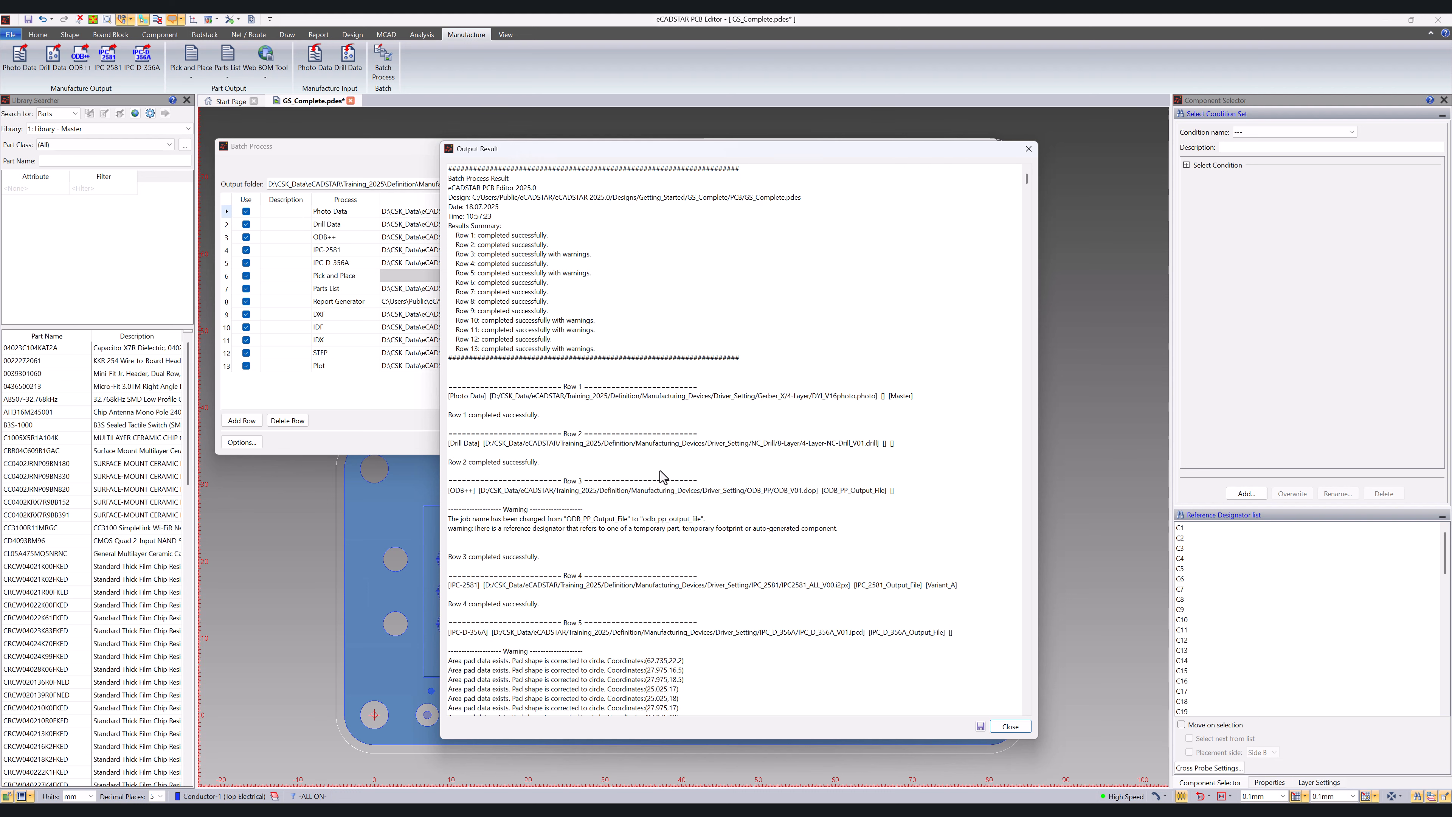
scroll(668, 475, down, 2)
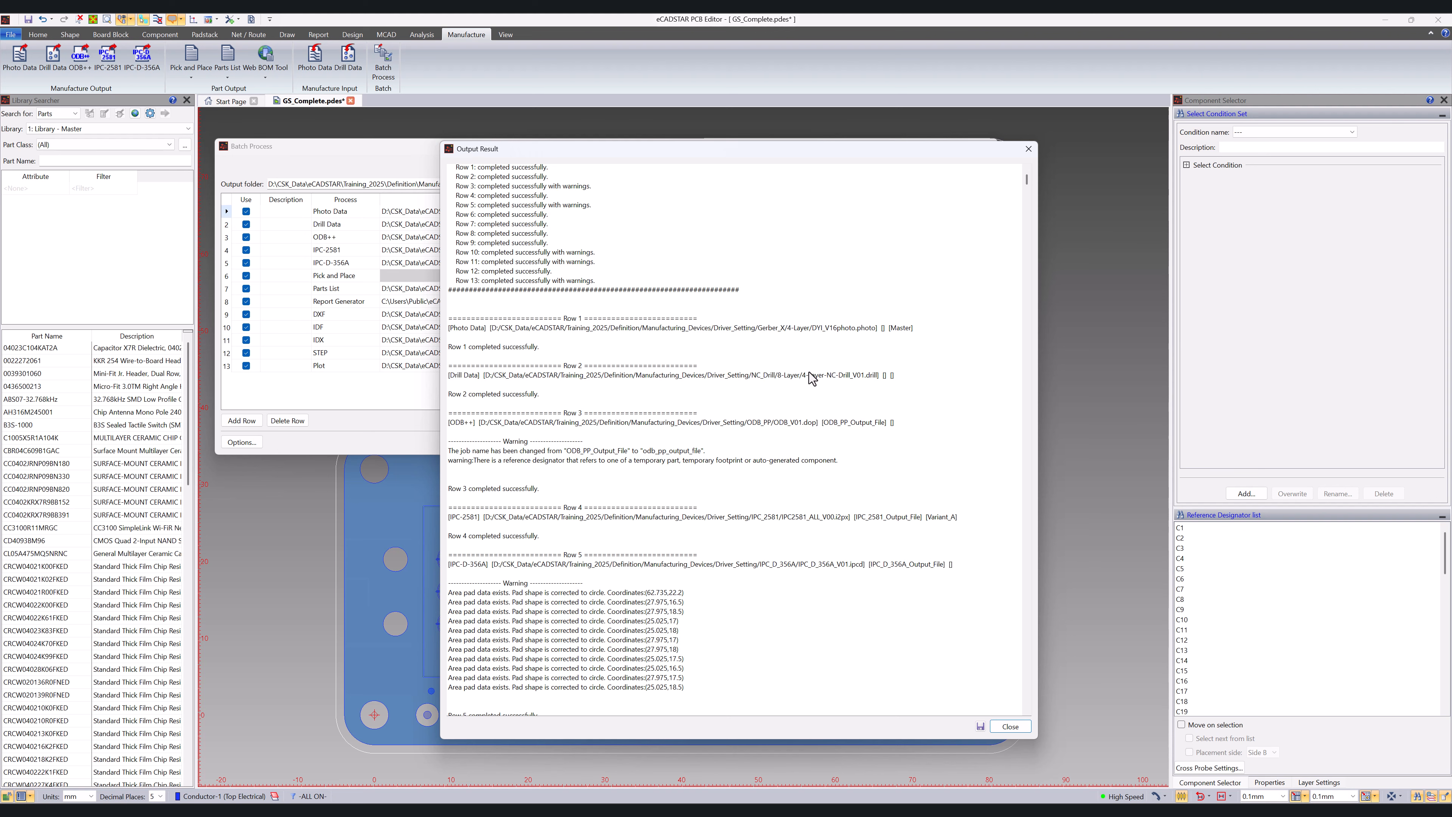
scroll(668, 430, down, 2)
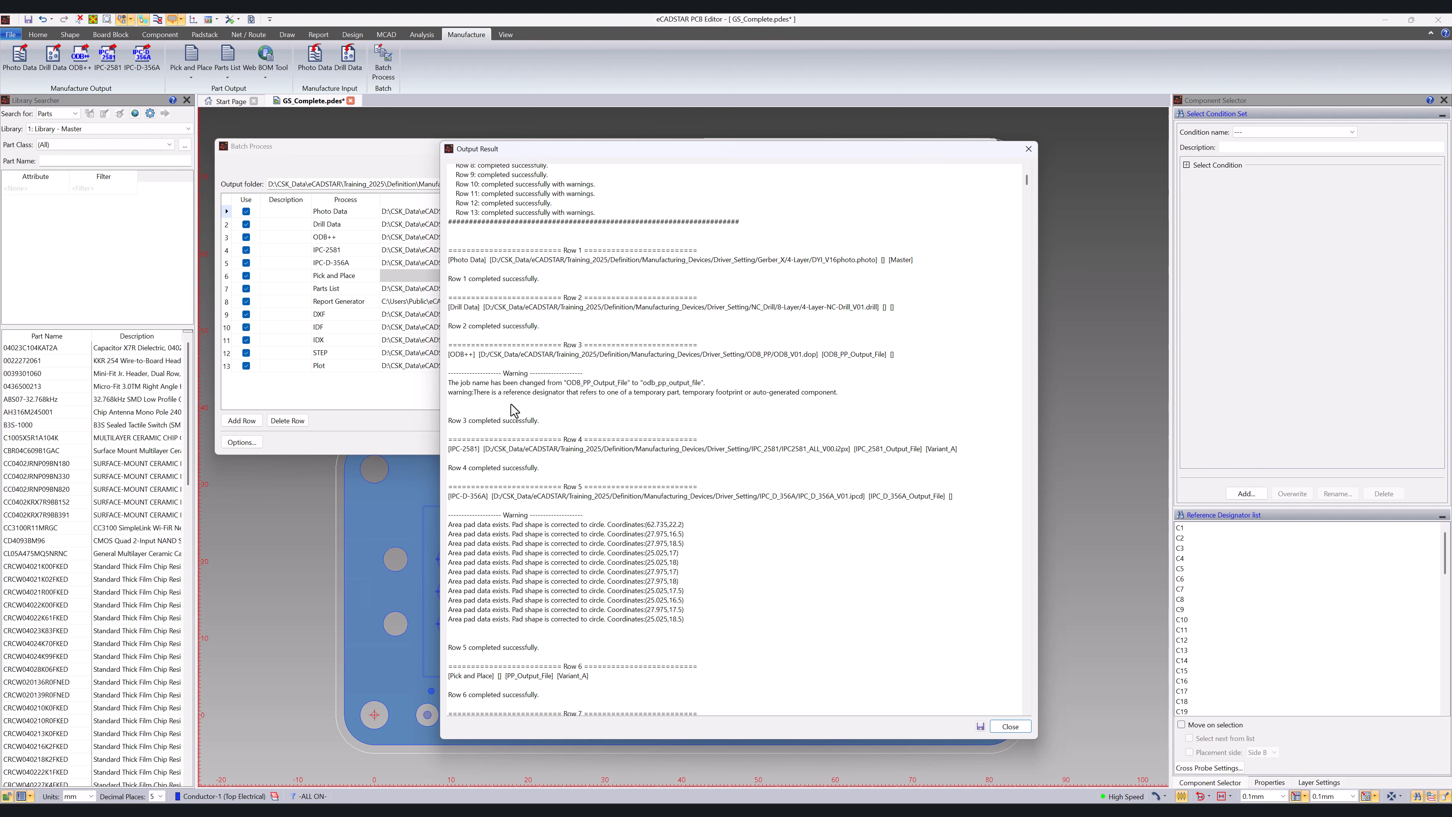
scroll(503, 475, down, 1)
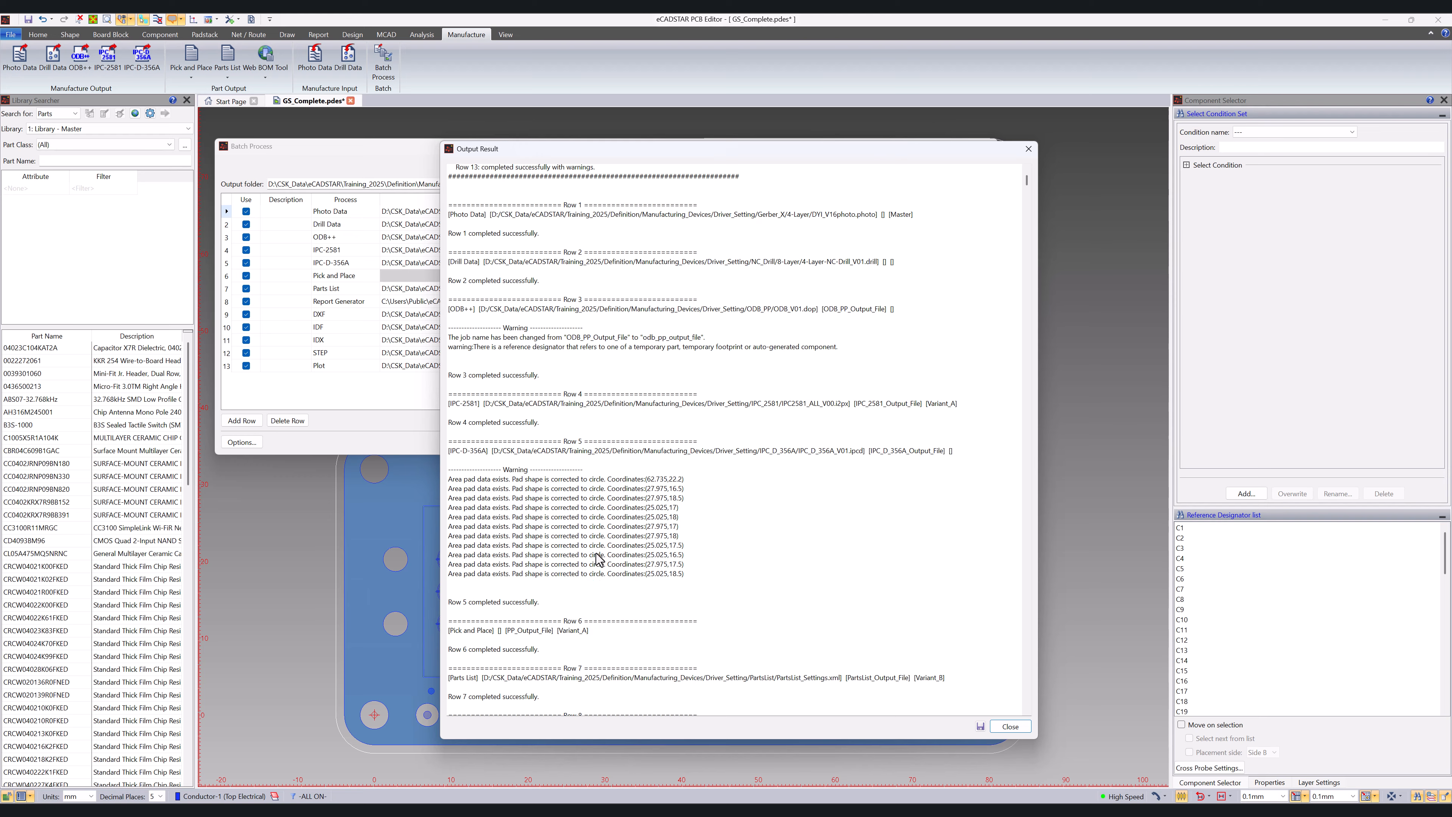
scroll(600, 553, down, 15)
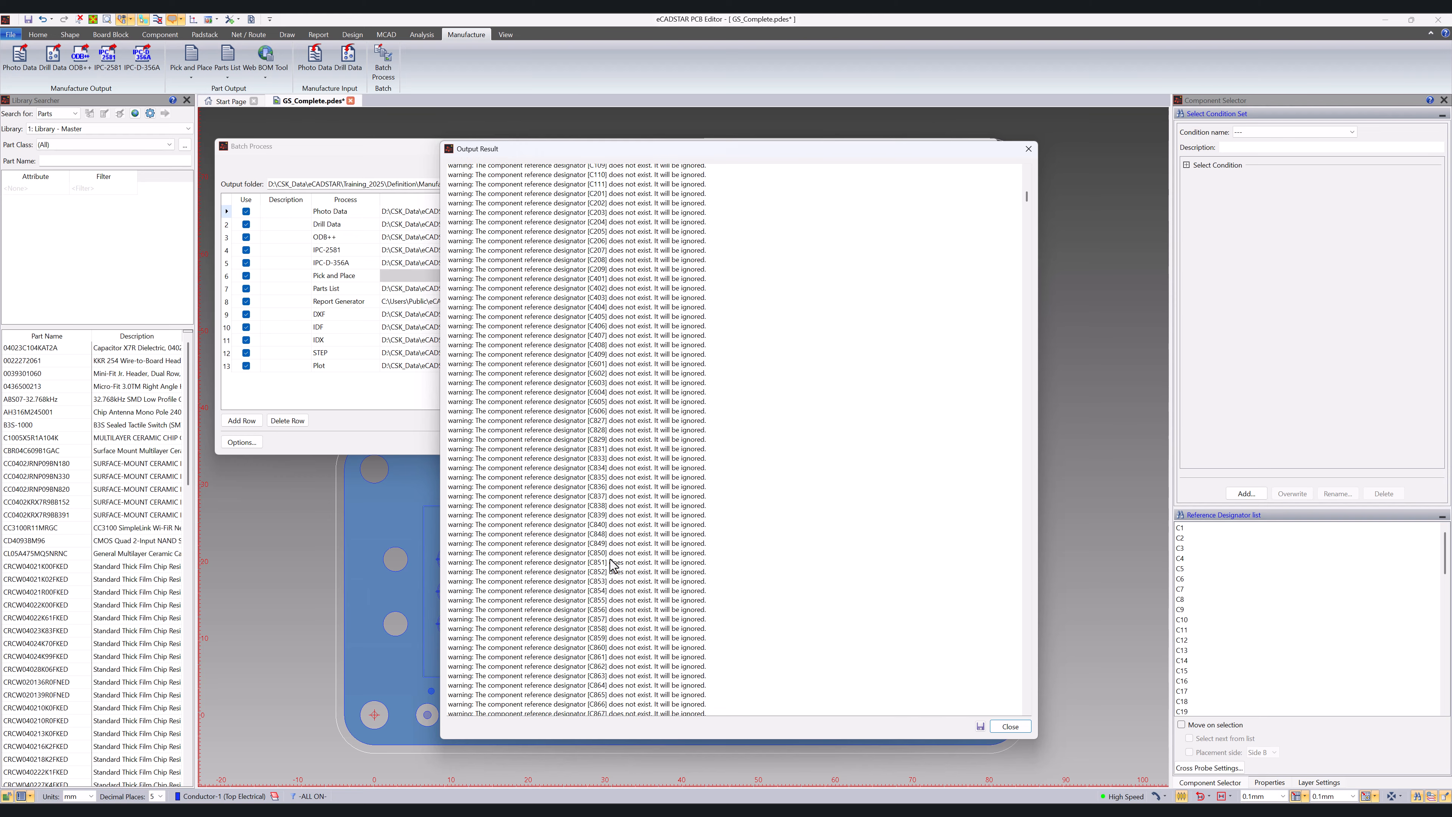
scroll(612, 564, down, 10)
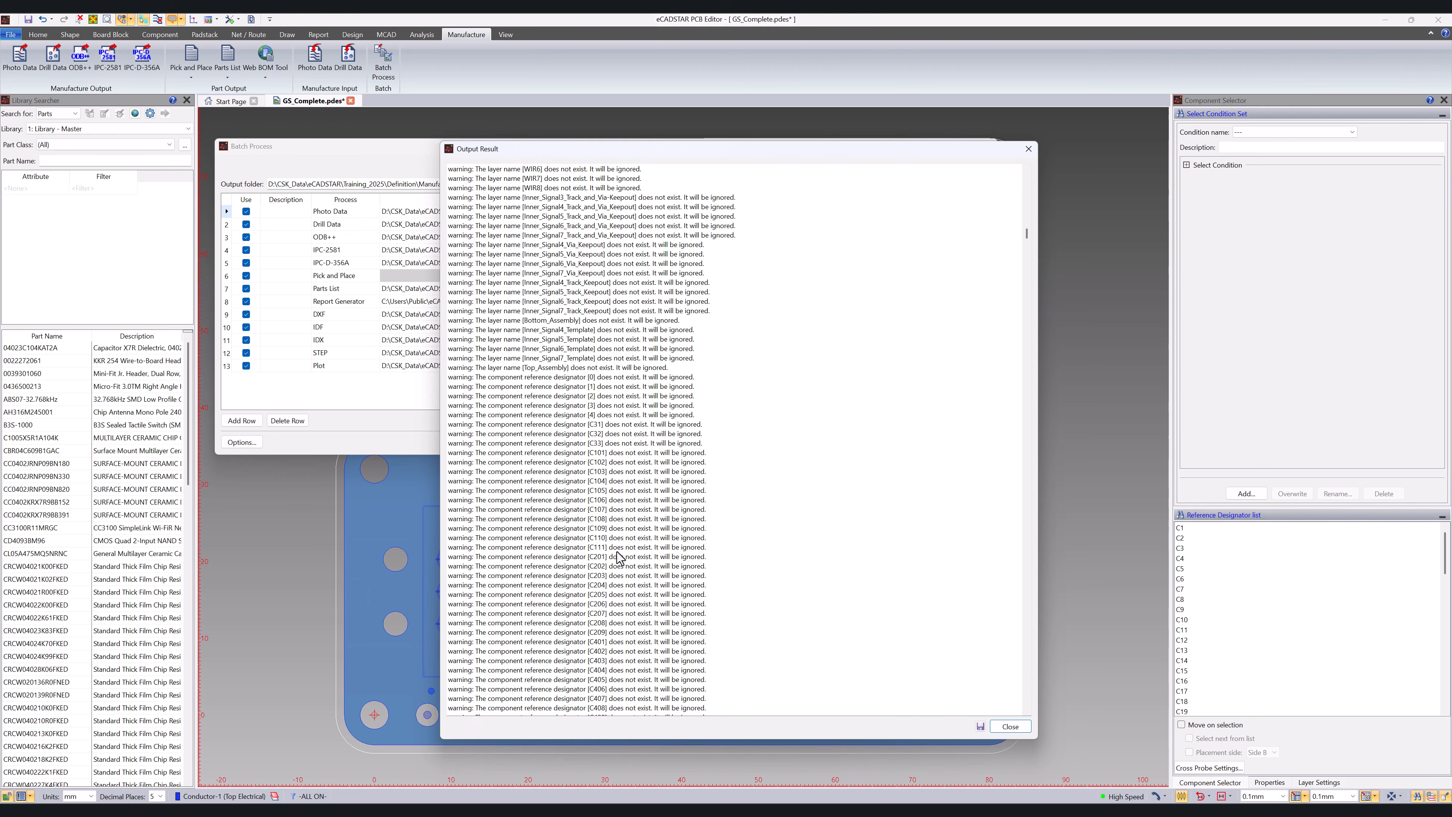
scroll(617, 555, up, 20)
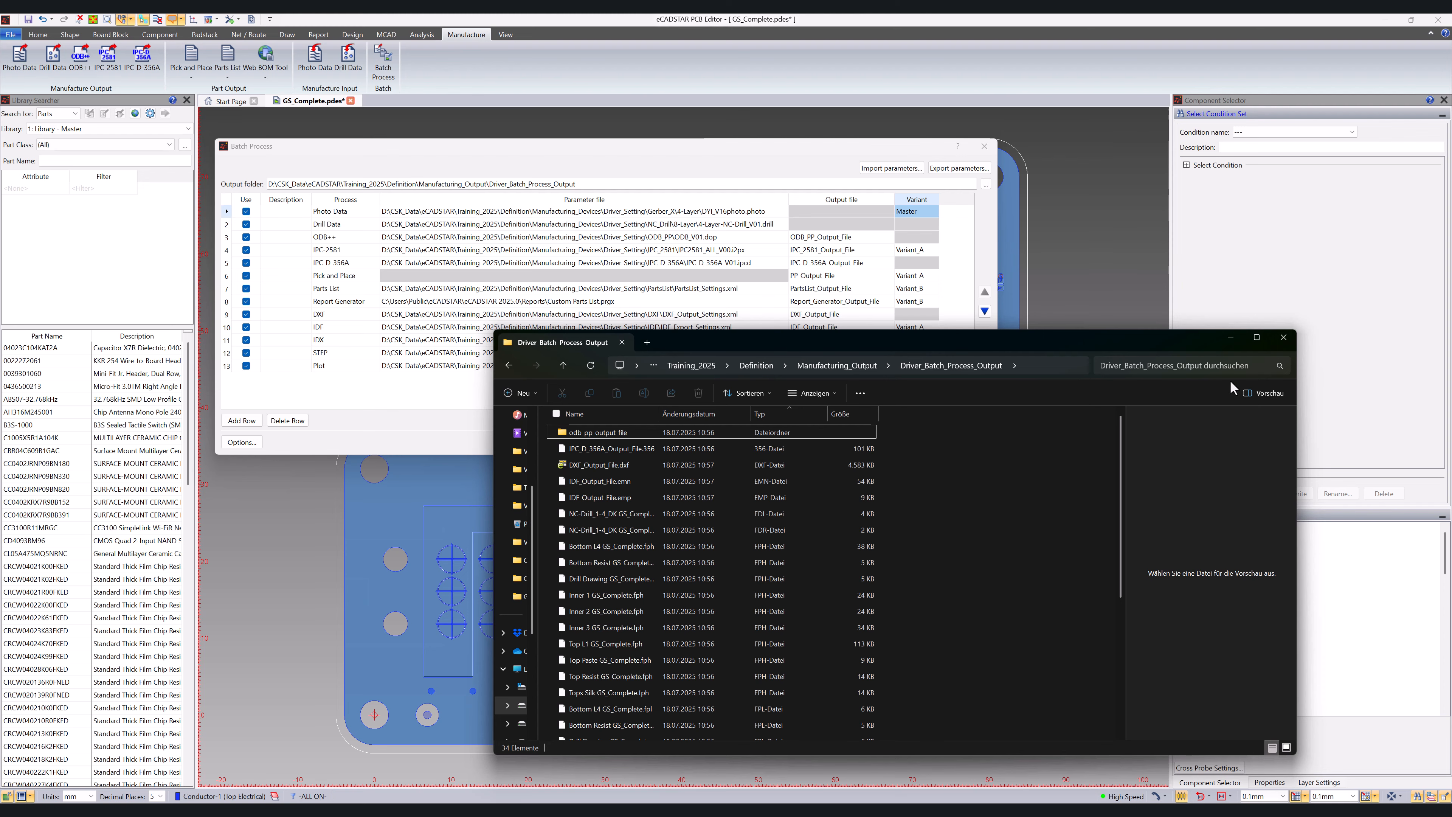
click(1232, 340)
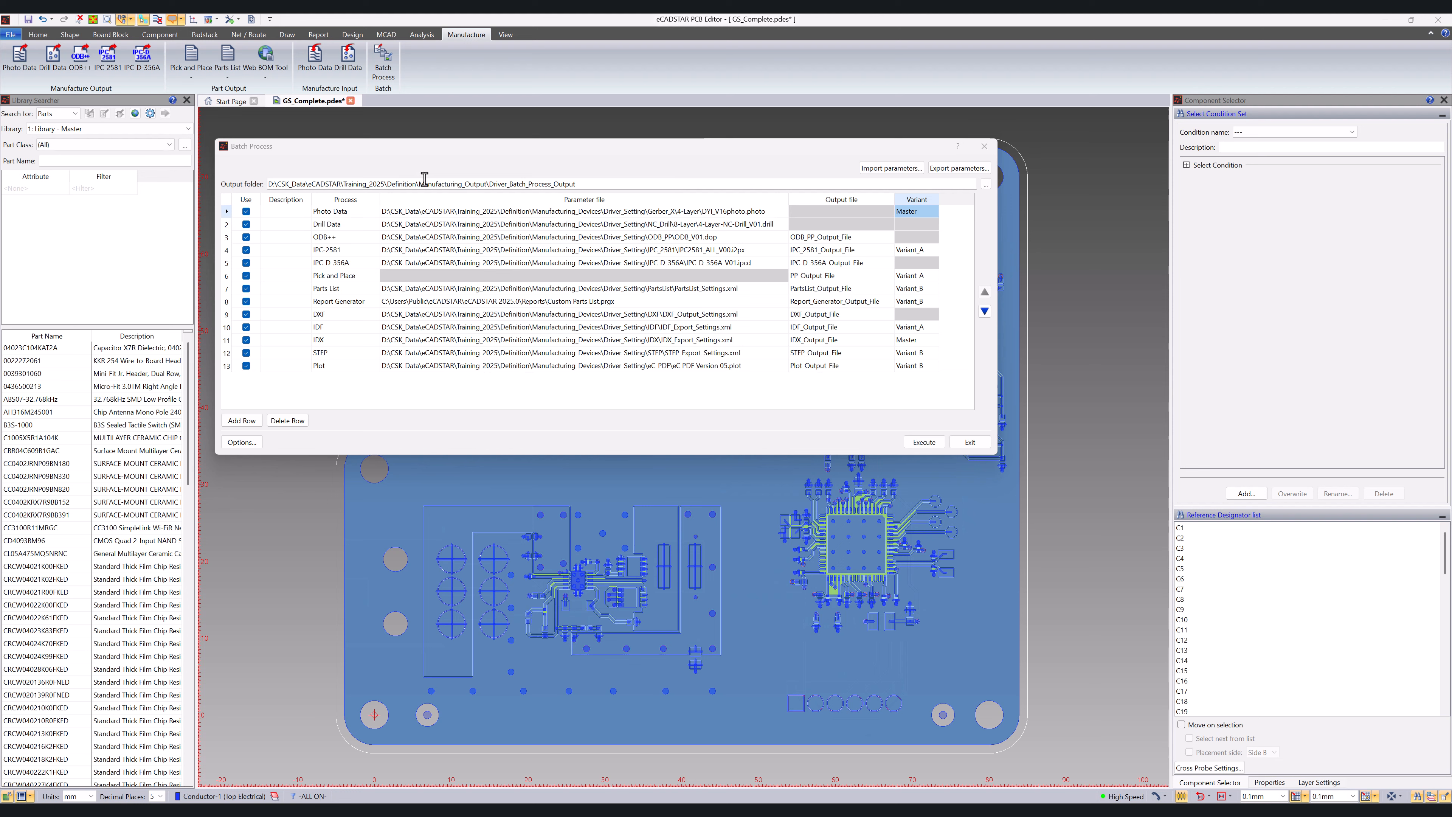
Step: Replace the part of the output folder path before \Driver_Batch_Process_Output with the variable $(dbDirPath)
drag(576, 184, 418, 193)
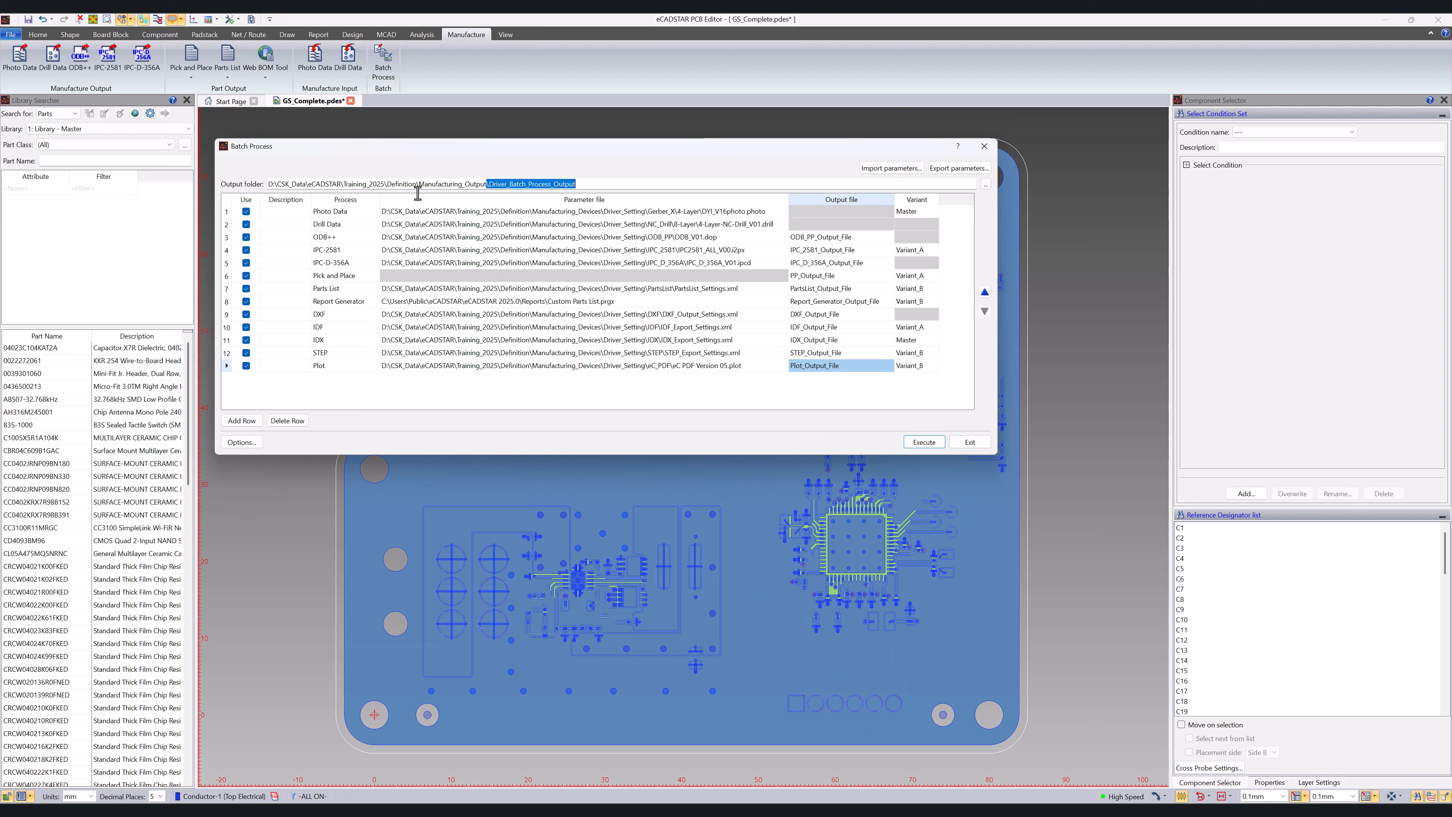
drag(300, 187, 264, 179)
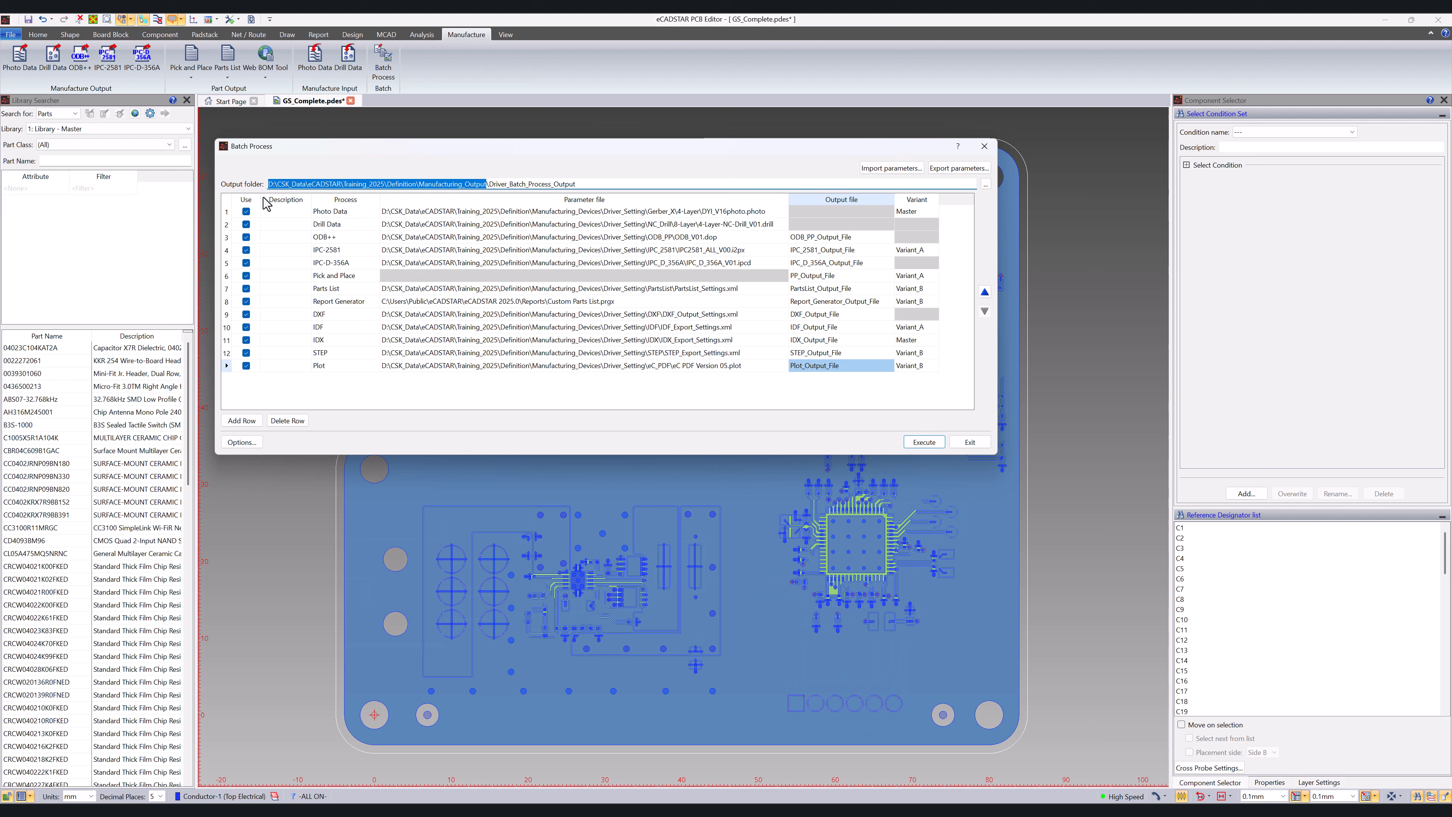
text($)
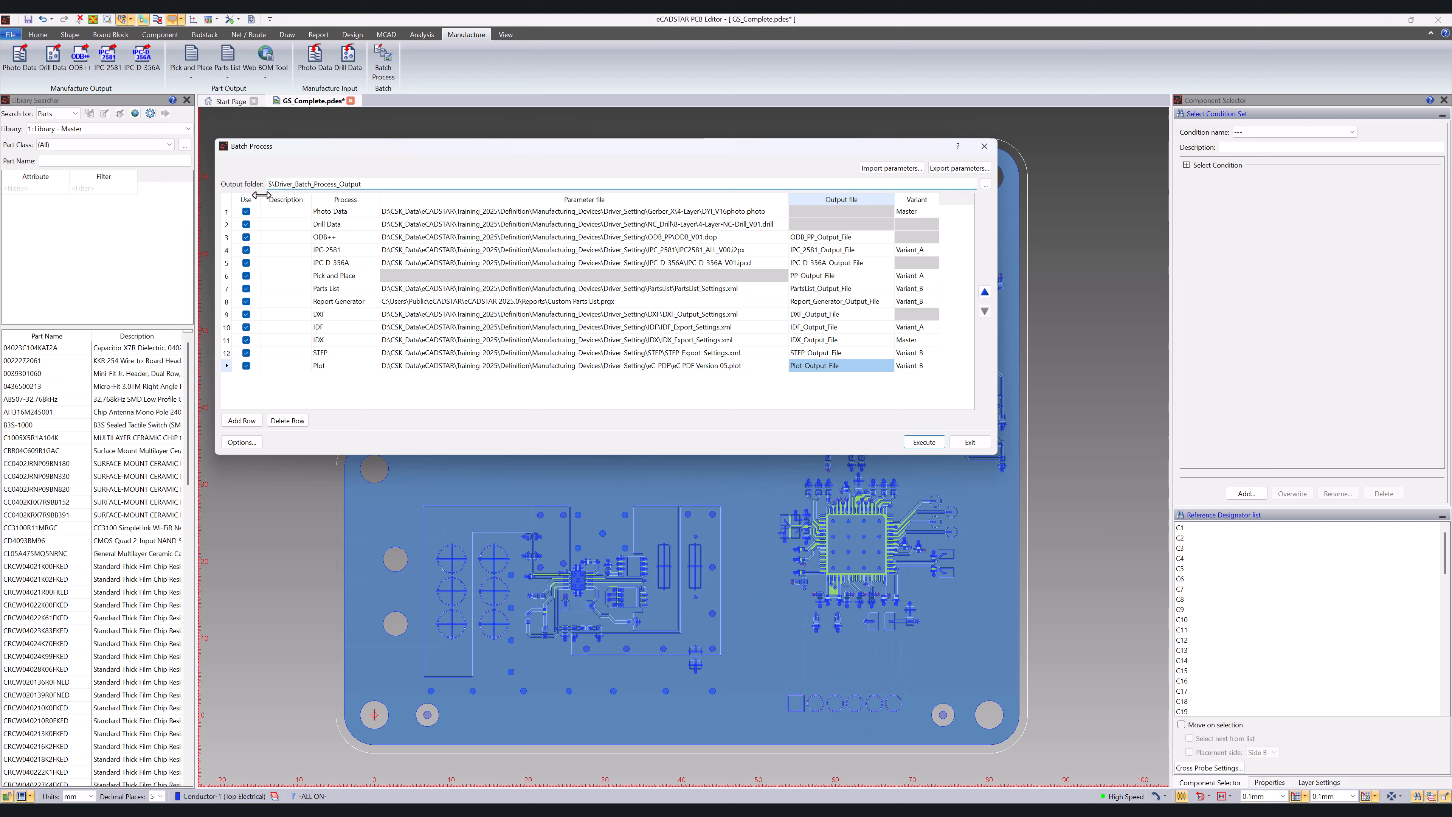
text({dbDirPath})
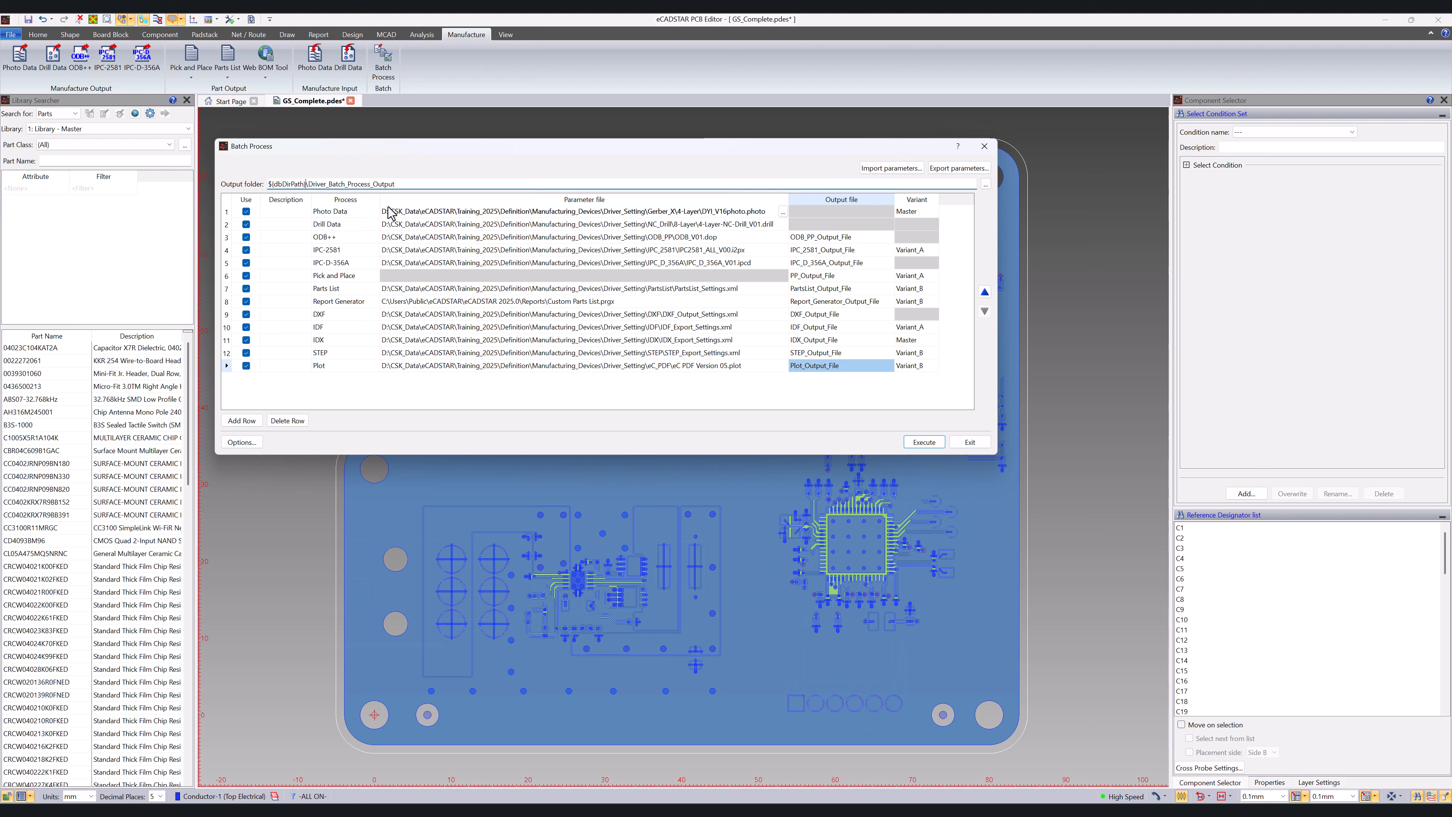
Step: Copy the $(dbDirPath) variable over the part of the Photo Data parameter file path before \Driver_Setting
double_click(299, 184)
key(ctrl+c)
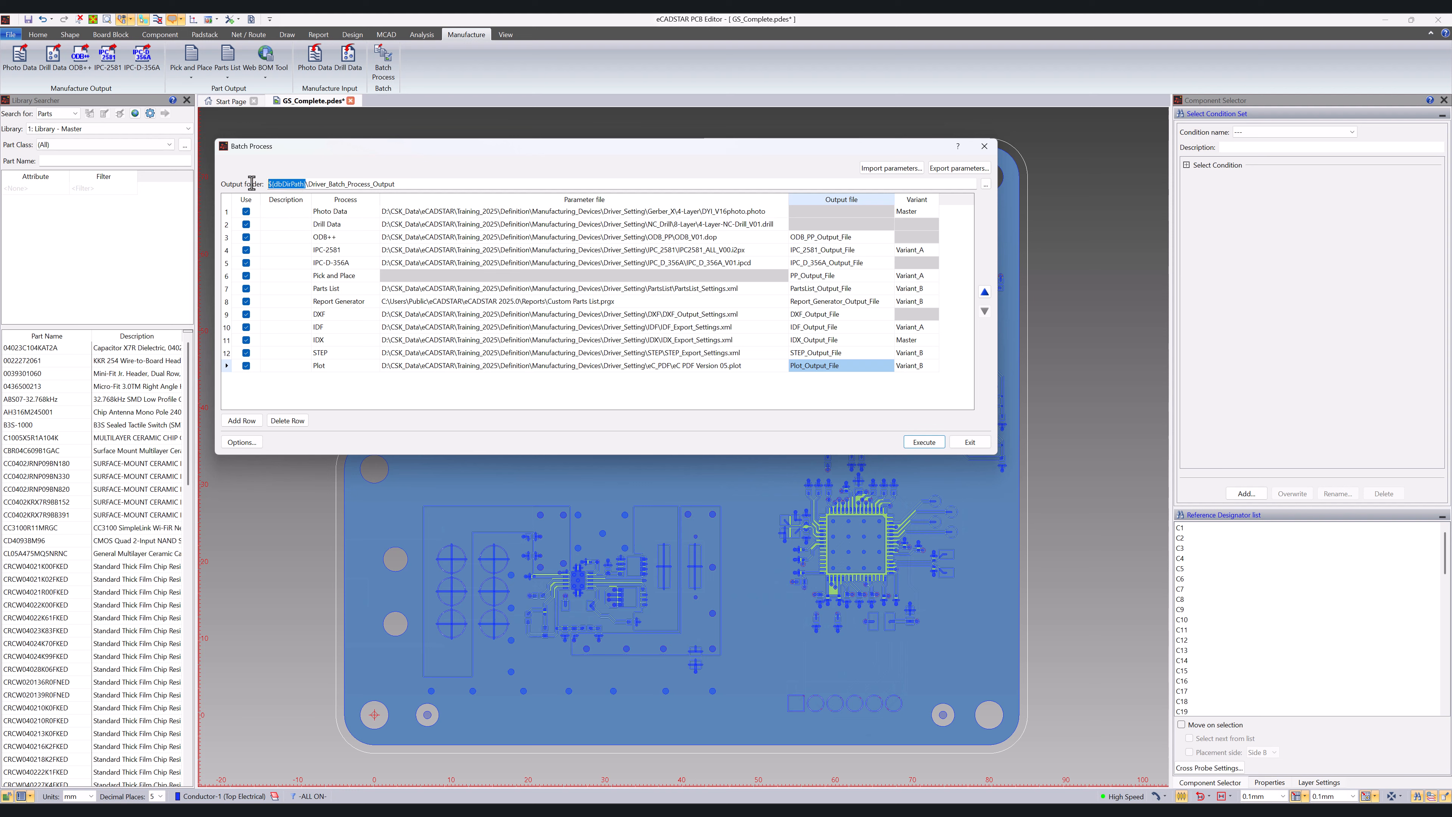
double_click(604, 214)
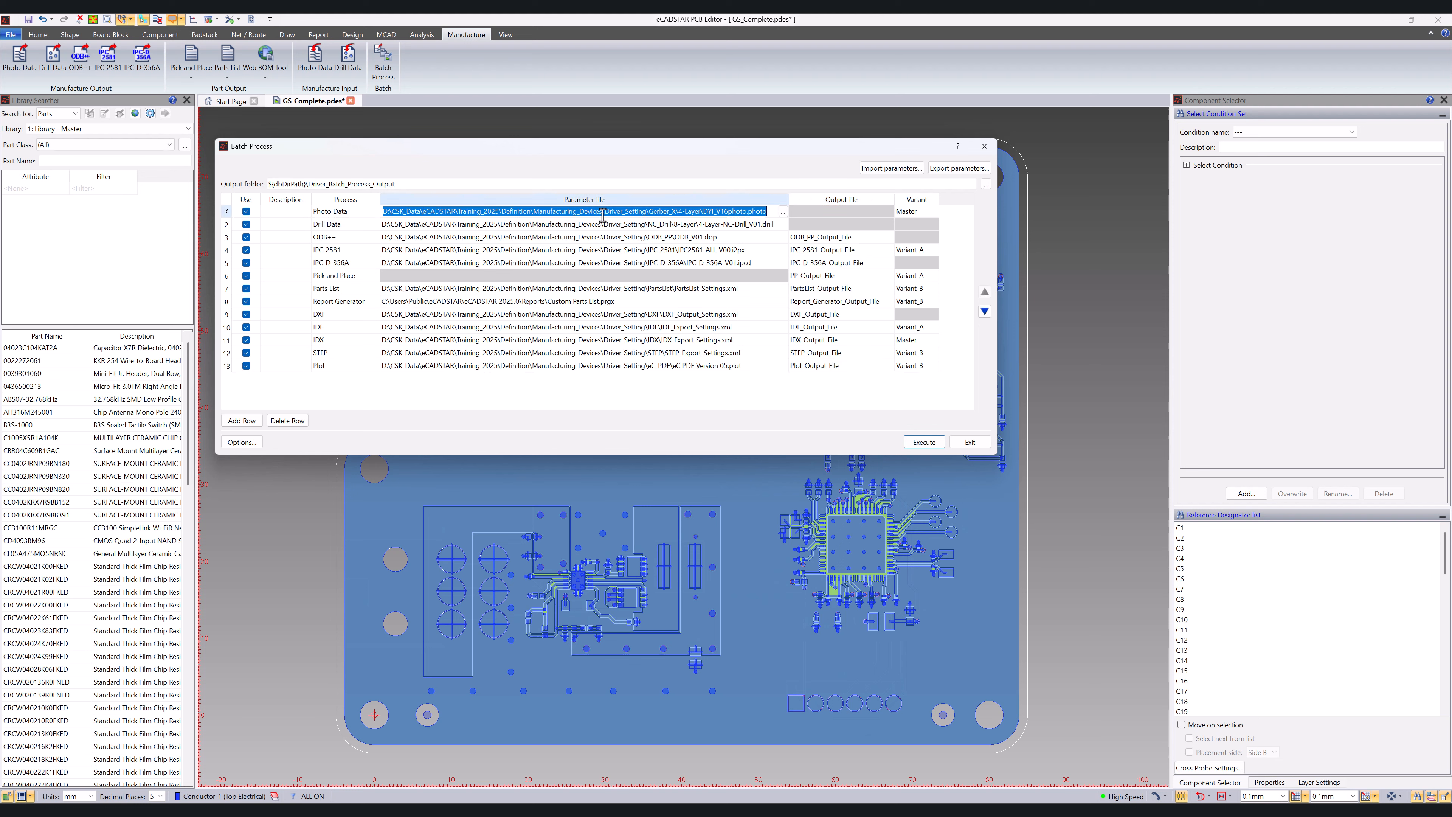
click(633, 213)
drag(601, 212, 378, 212)
key(ctrl+v)
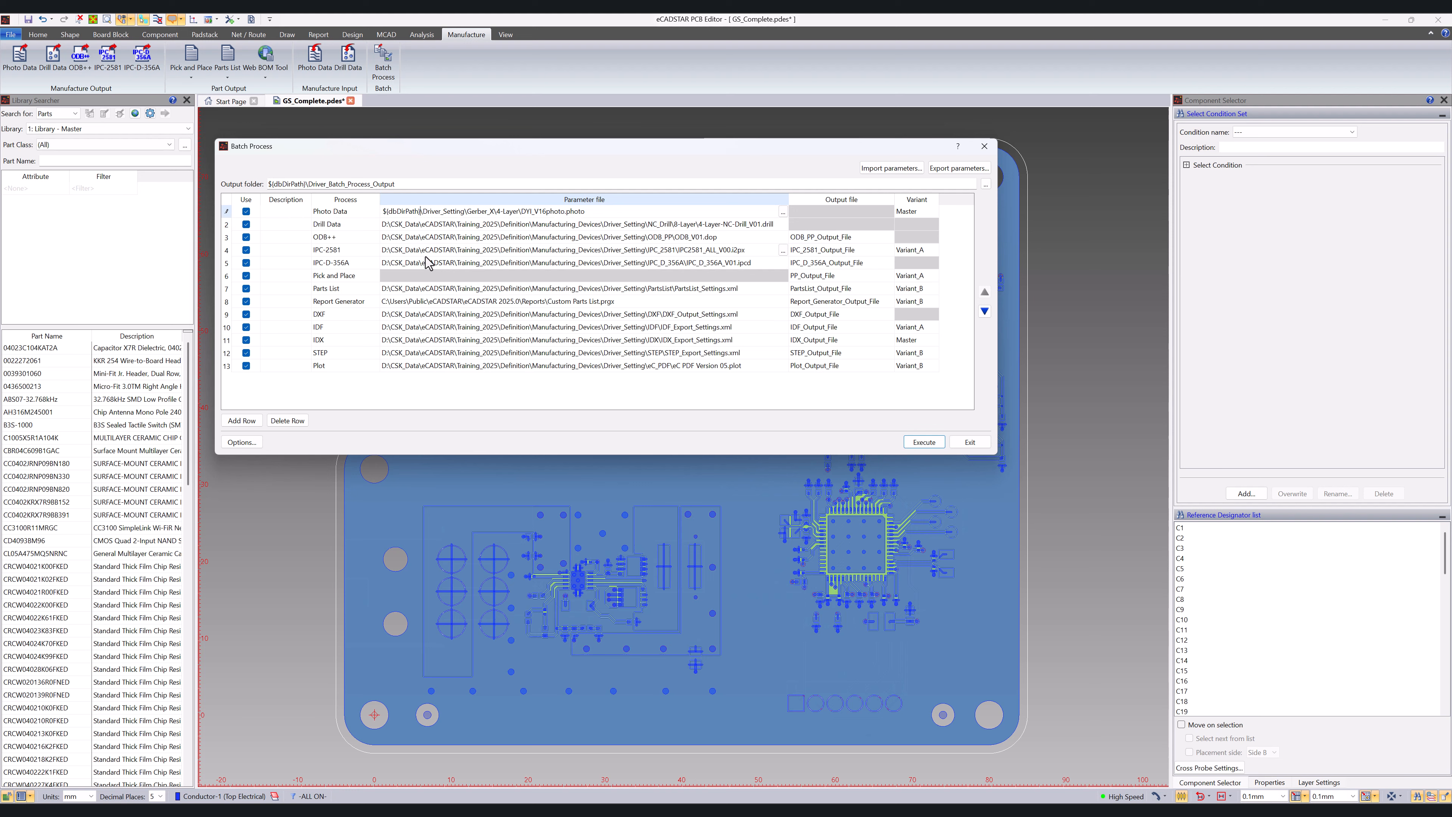
Step: Append the design name variable to the ODB++ output file so it reads ODB_PP_Output_File $(dbName)
click(870, 236)
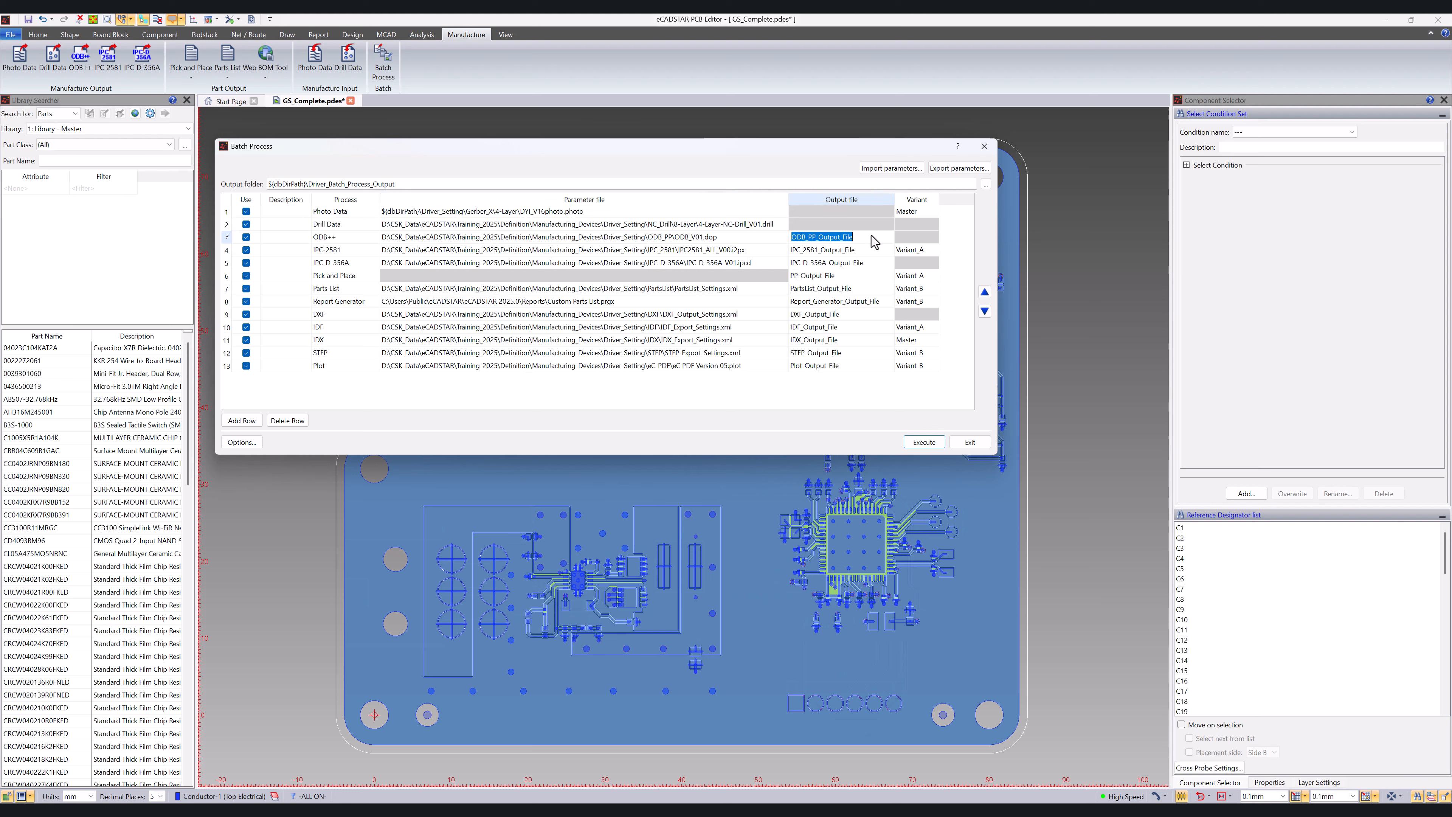
click(866, 236)
key(ctrl+v)
click(881, 255)
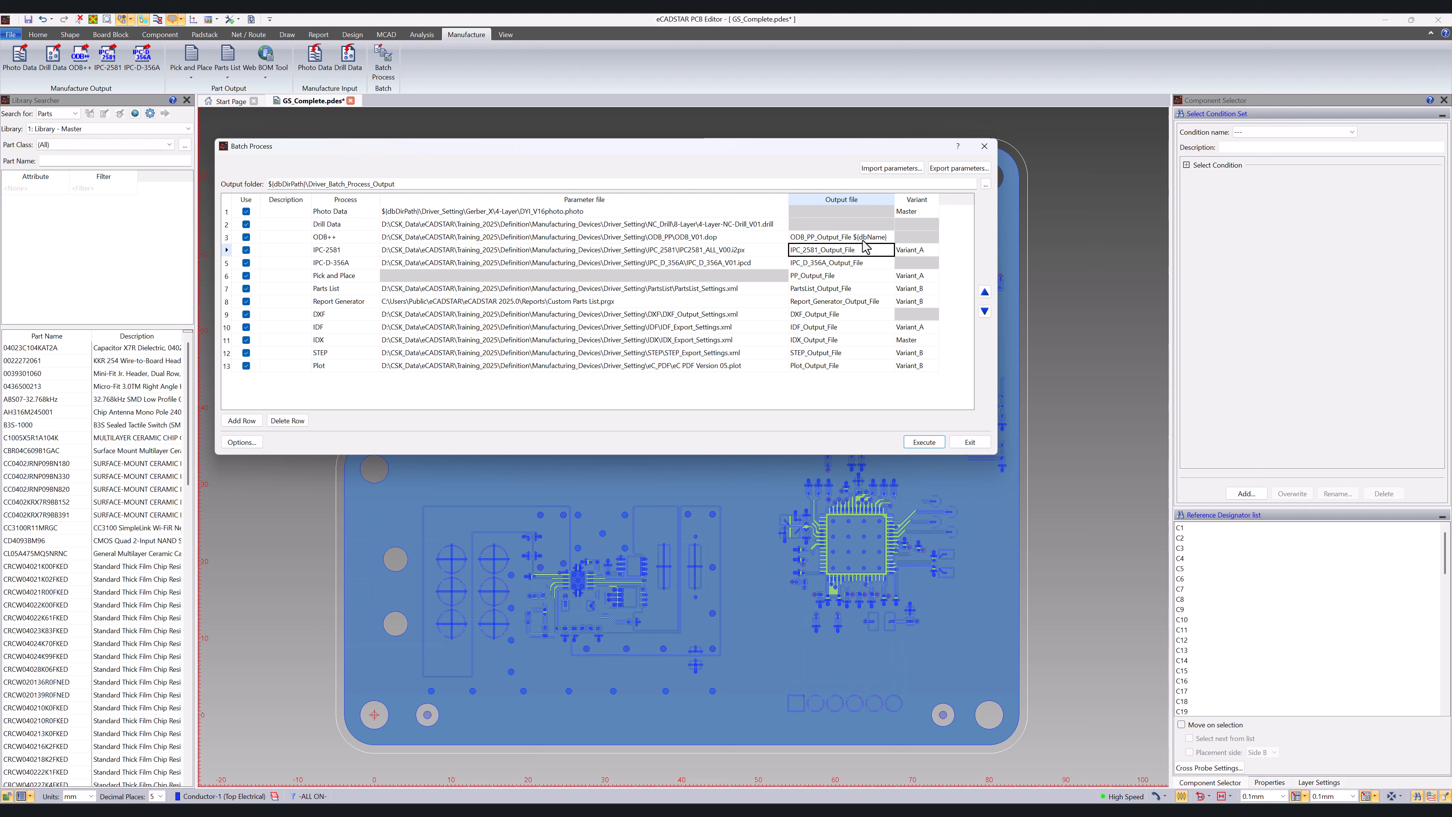
Step: Copy the $(dbName) variable from the ODB++ row and append it to the IPC-2581 output file name
double_click(863, 239)
drag(855, 237, 893, 237)
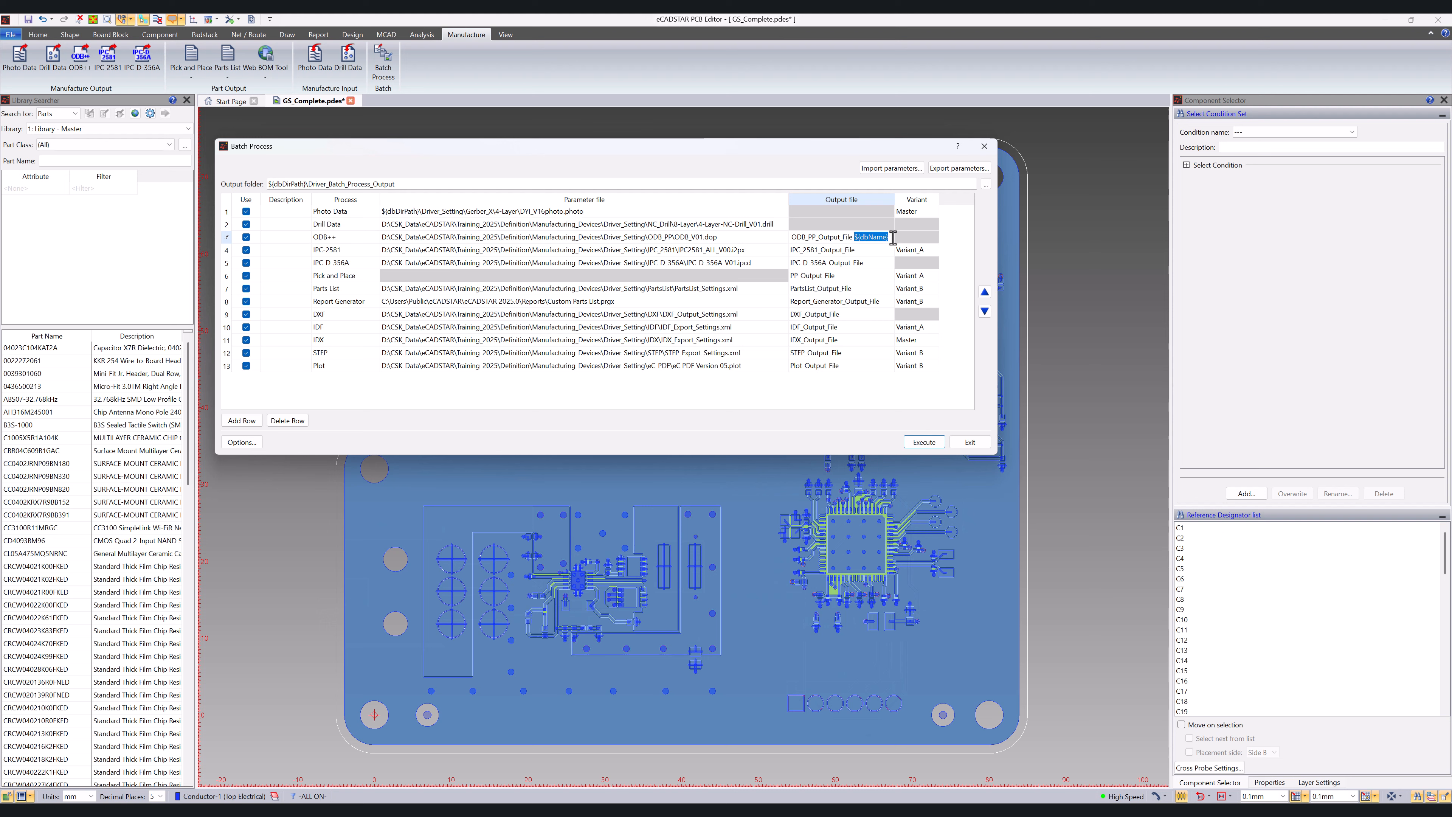
click(885, 251)
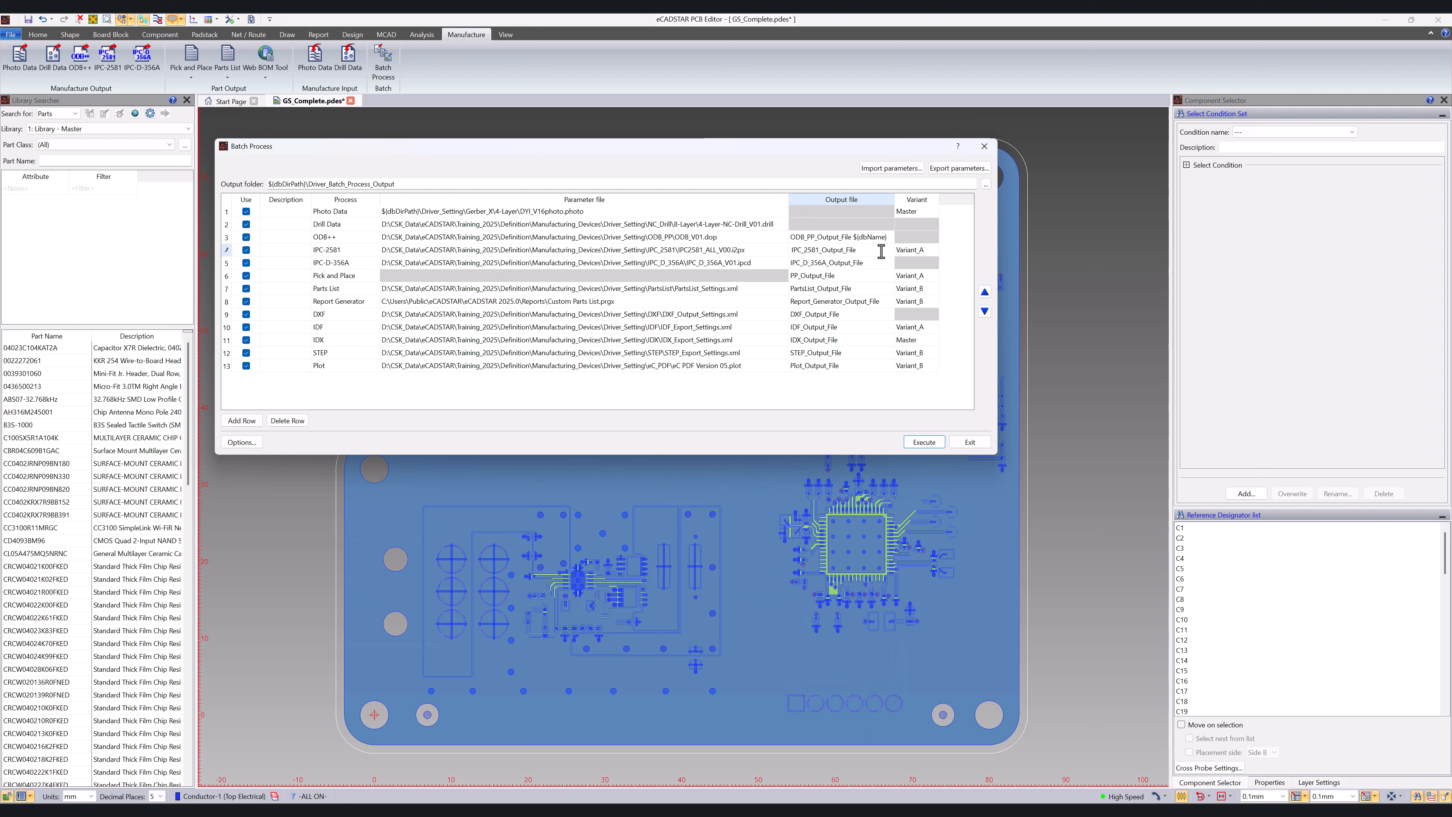
click(872, 265)
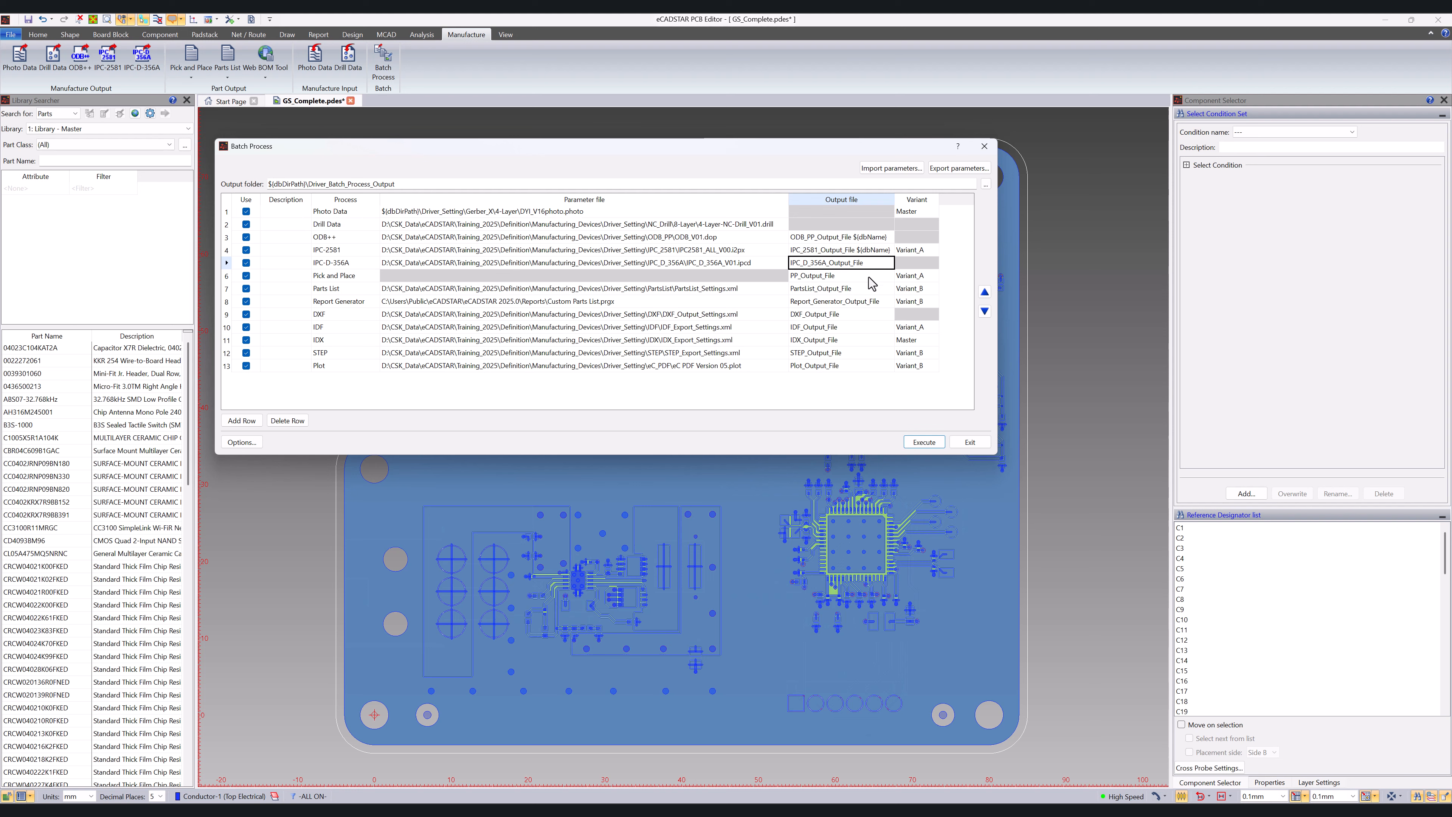
Step: Import the batch parameters from Batch_Process_CSK_V07.ecs_bpconfig
click(890, 168)
click(350, 357)
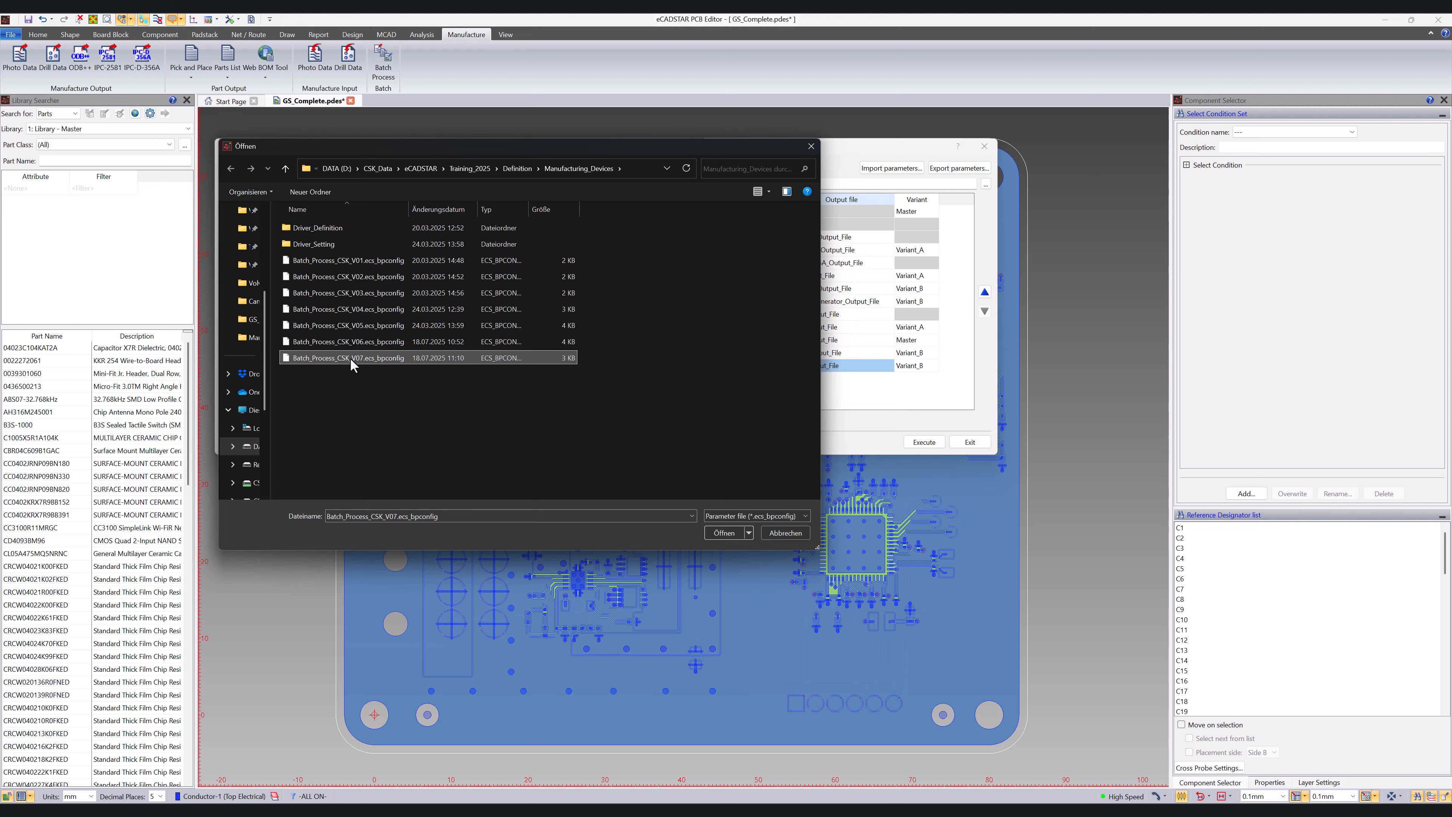
click(714, 532)
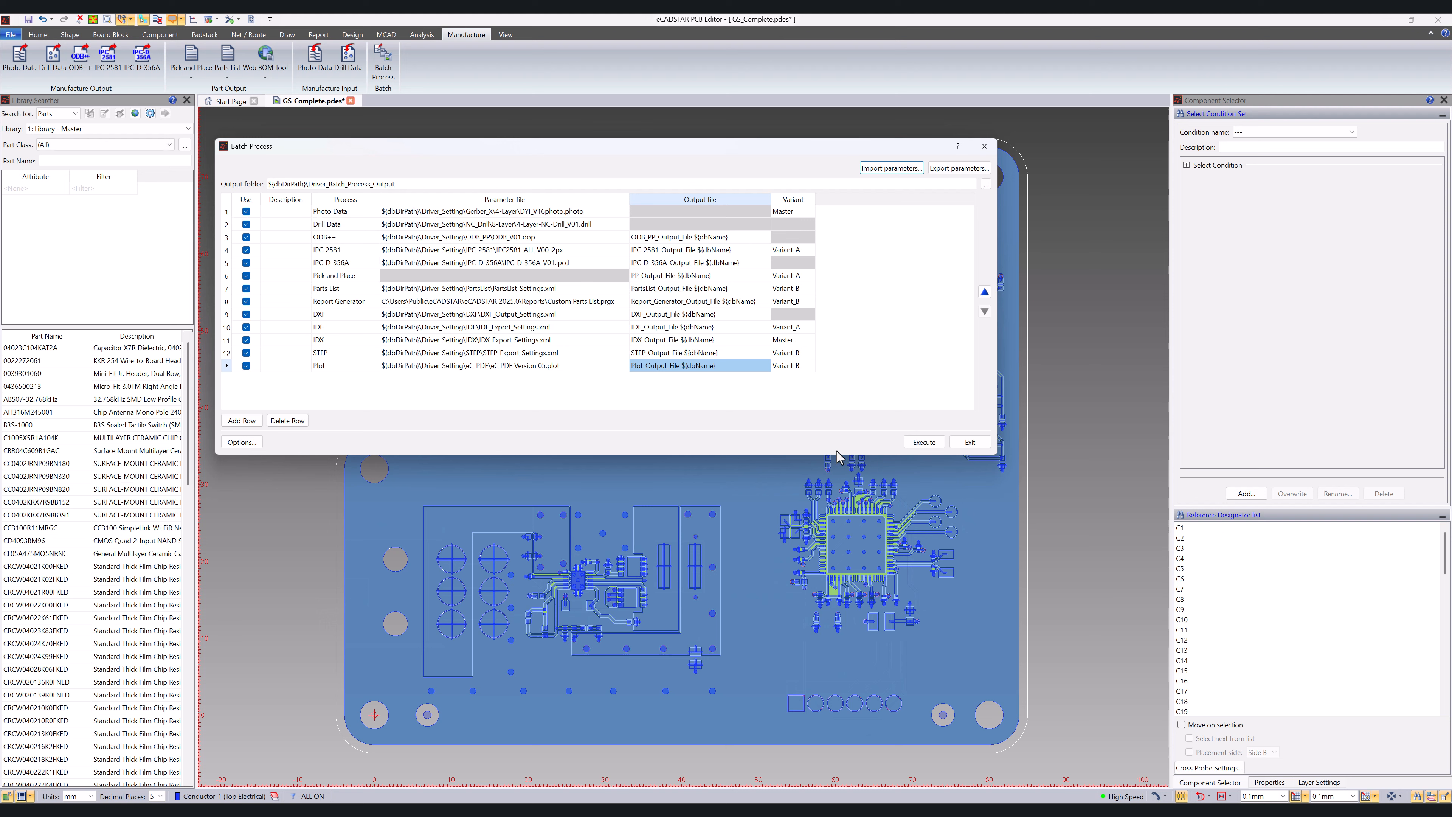
Step: Execute the imported batch process, close its result log and open the design's Driver_Batch_Process_Output folder in File Explorer
click(924, 442)
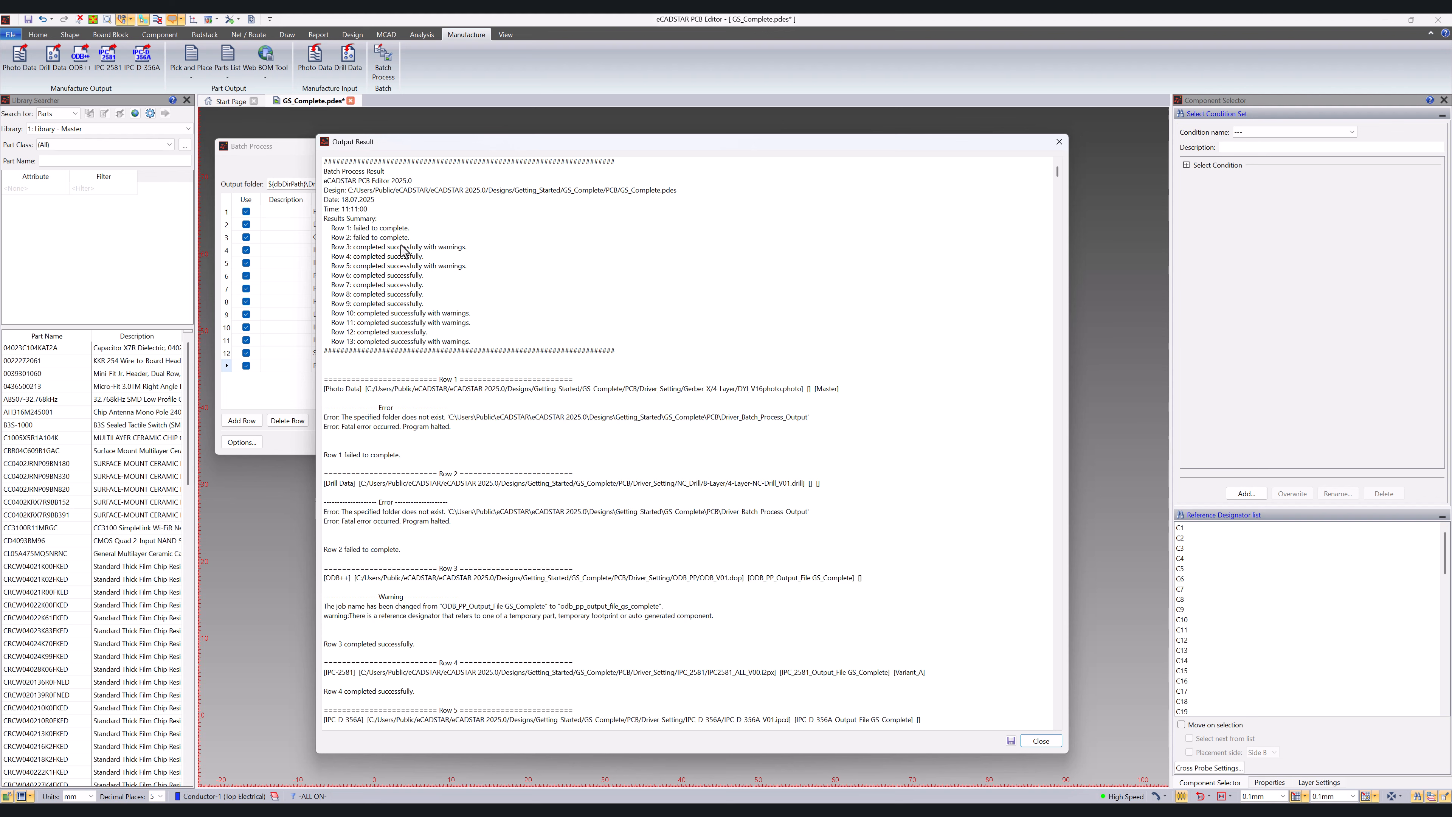
click(1041, 741)
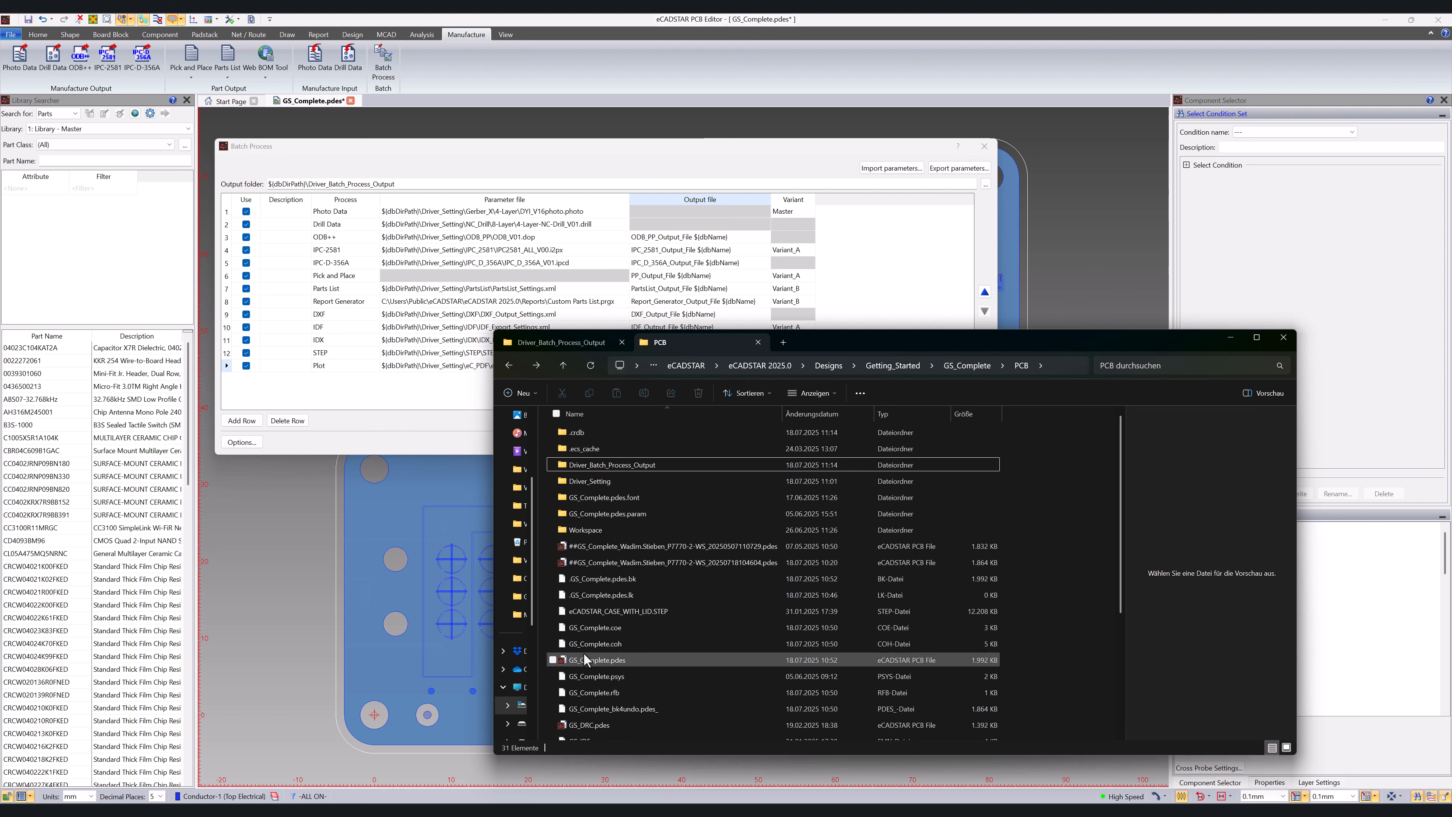
double_click(651, 466)
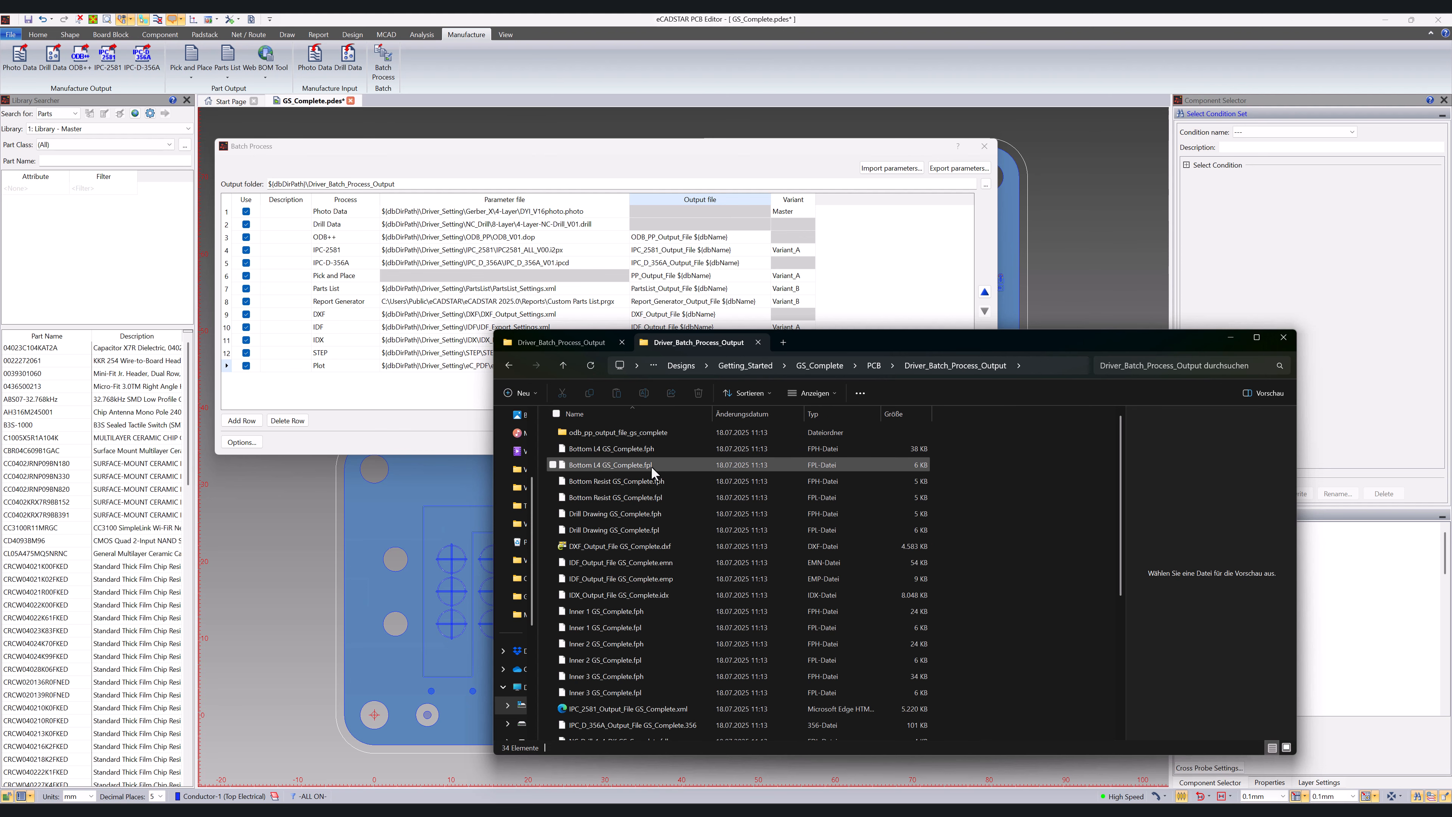